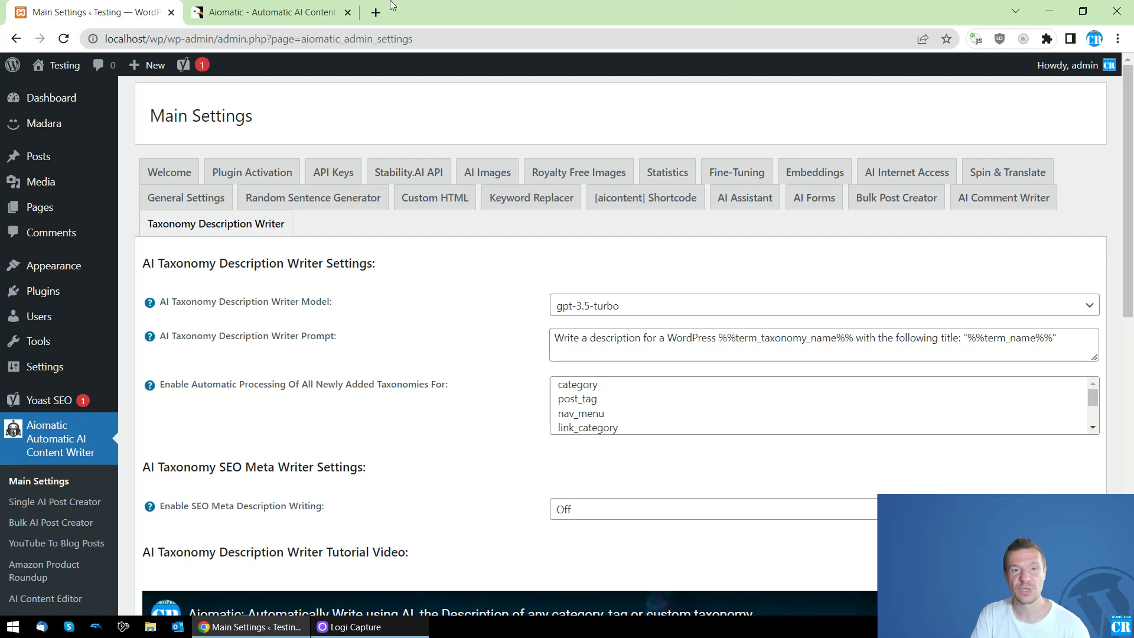
Step: Glance at the plugin's CodeCanyon product page, then return to the taxonomy settings
click(294, 19)
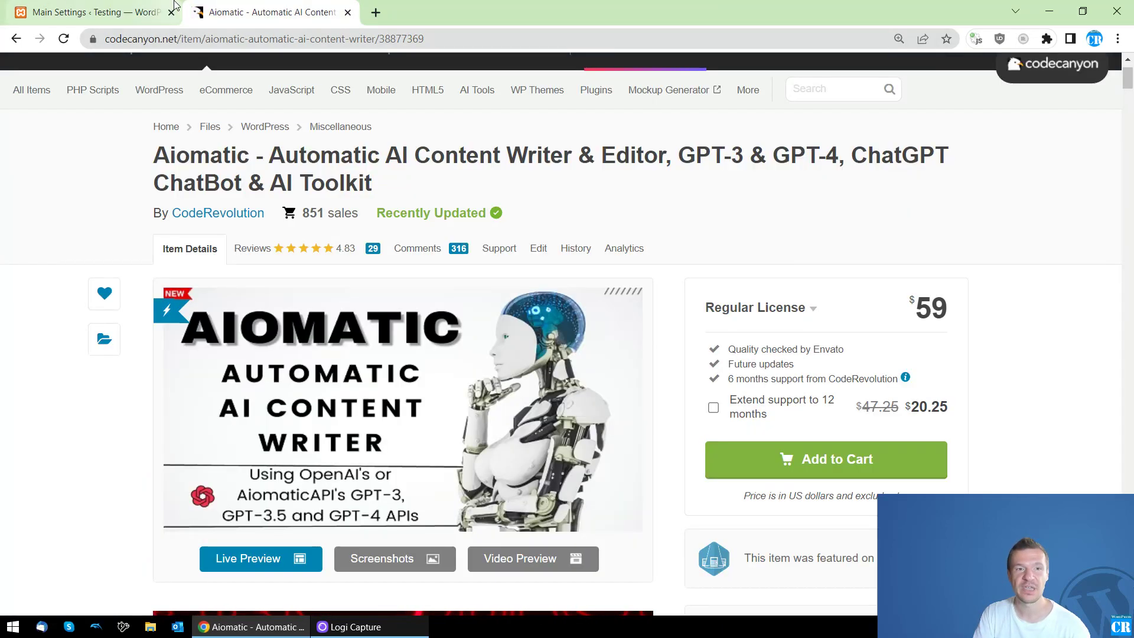
click(95, 13)
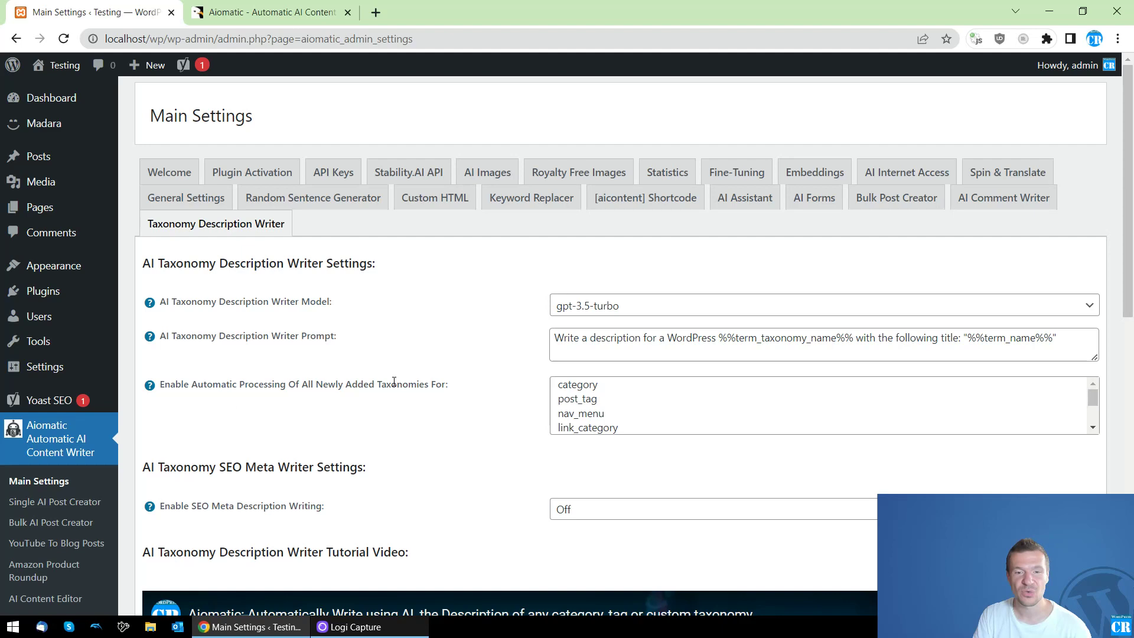
scroll(410, 384, down, 3)
scroll(210, 215, up, 2)
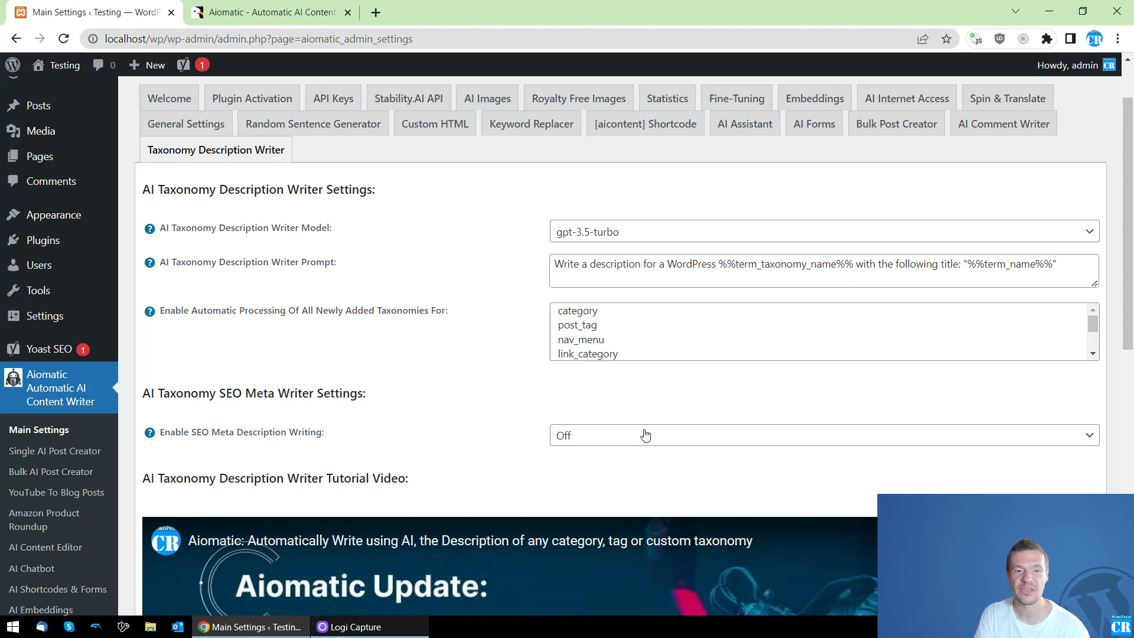
Step: Select 'category' in the automatic processing list for newly added taxonomies
drag(192, 433, 335, 434)
click(340, 434)
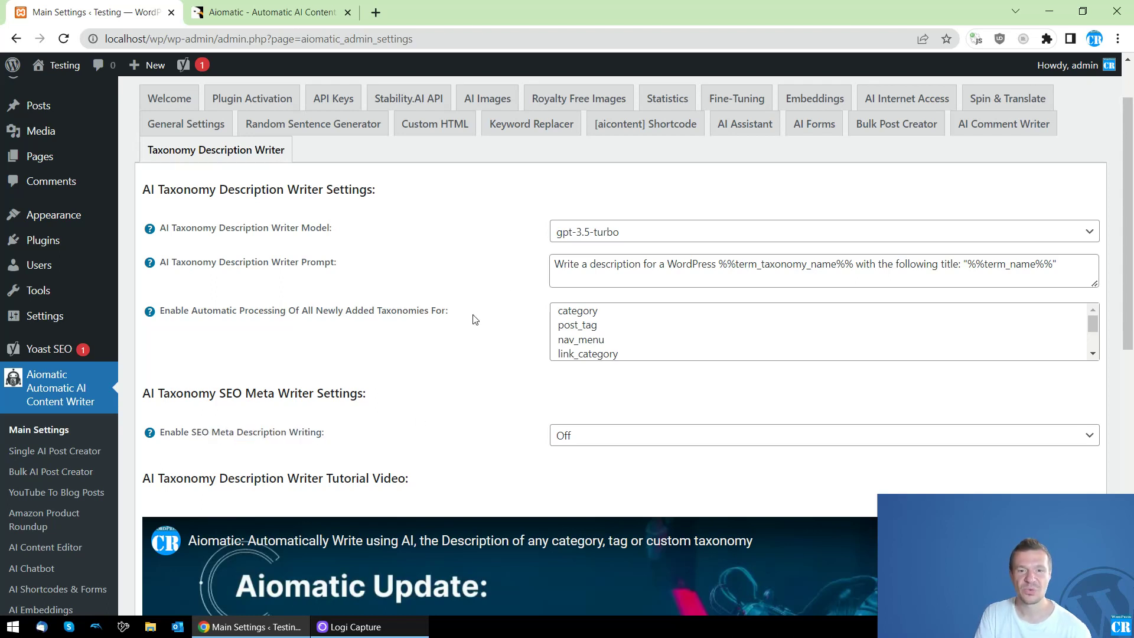
click(578, 311)
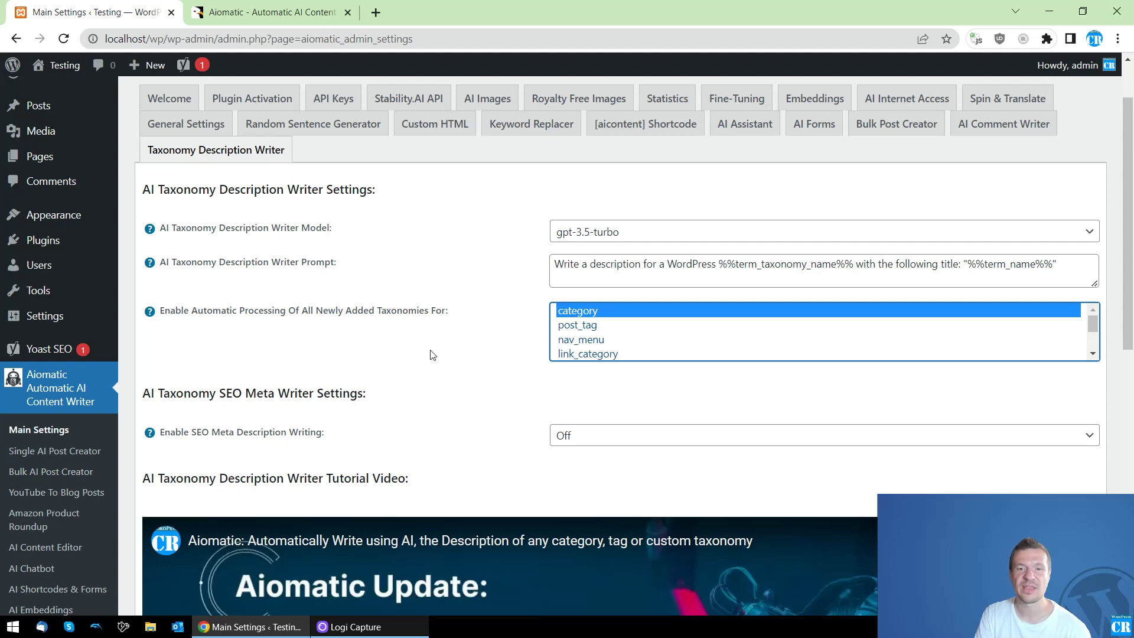
scroll(433, 354, down, 4)
scroll(272, 338, up, 5)
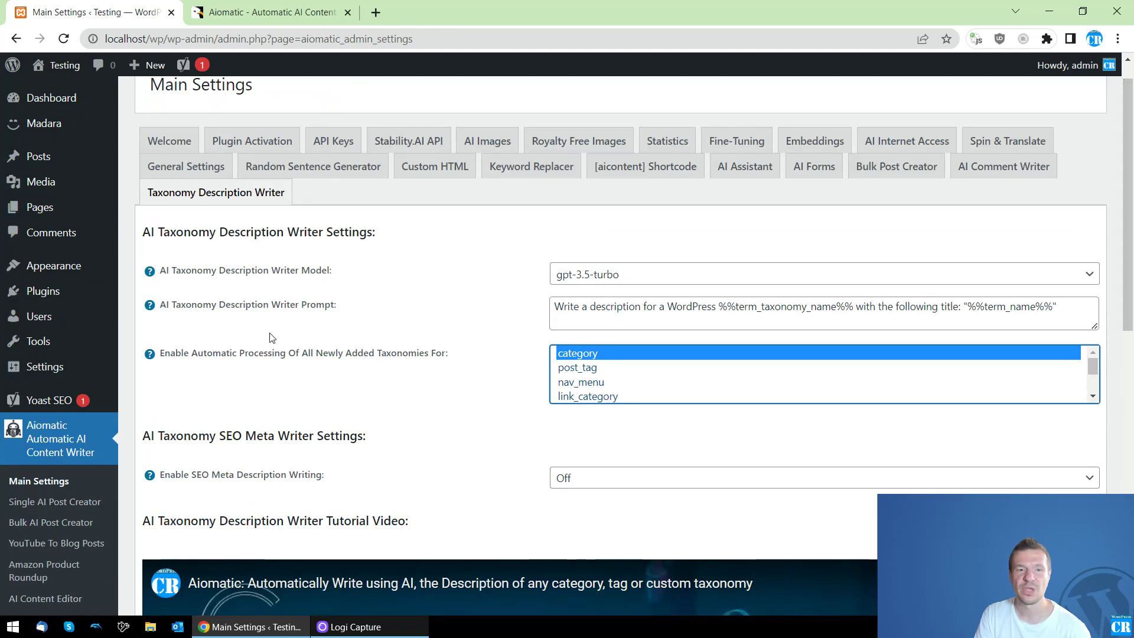
drag(175, 353, 446, 353)
click(548, 371)
click(578, 355)
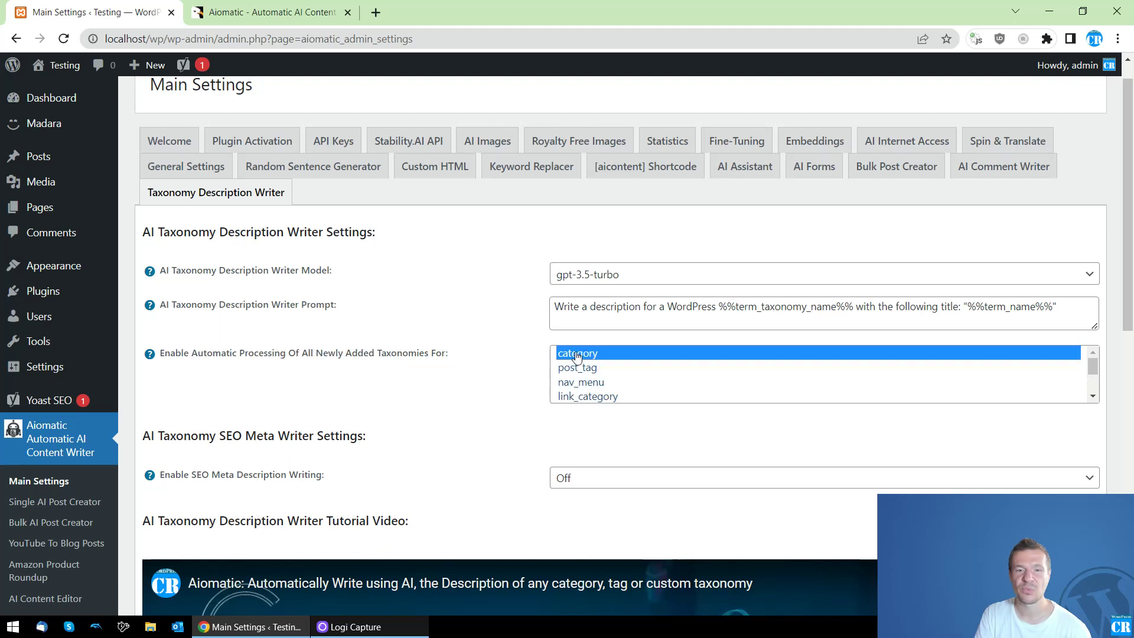
click(576, 382)
click(578, 358)
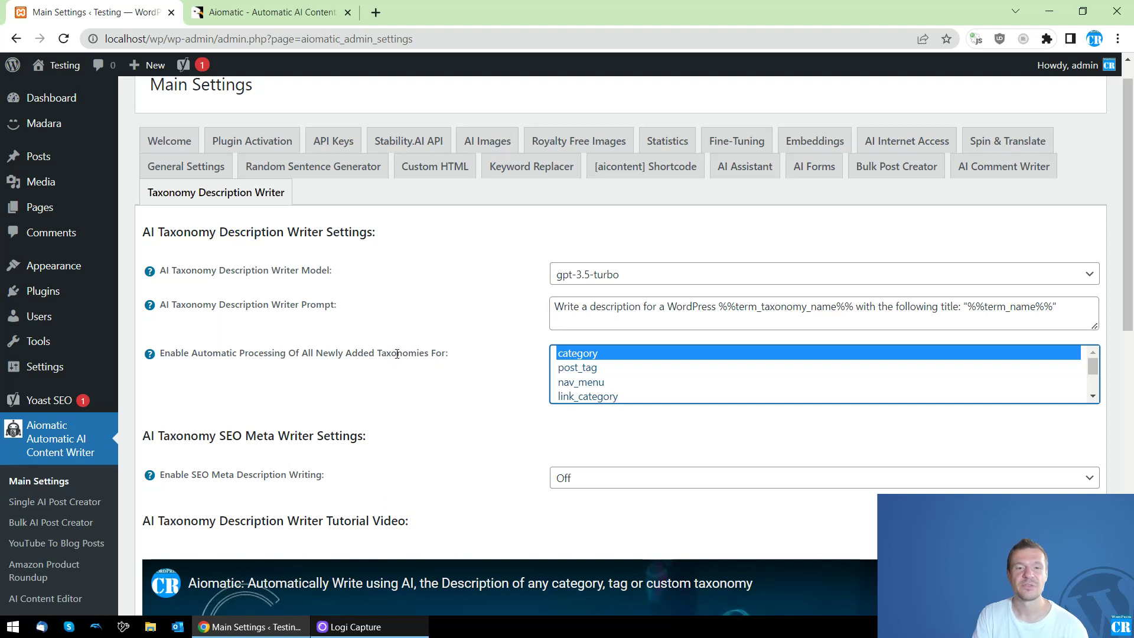
Step: Try adding post_tag alongside category, then leave only category selected
ctrl+click(576, 369)
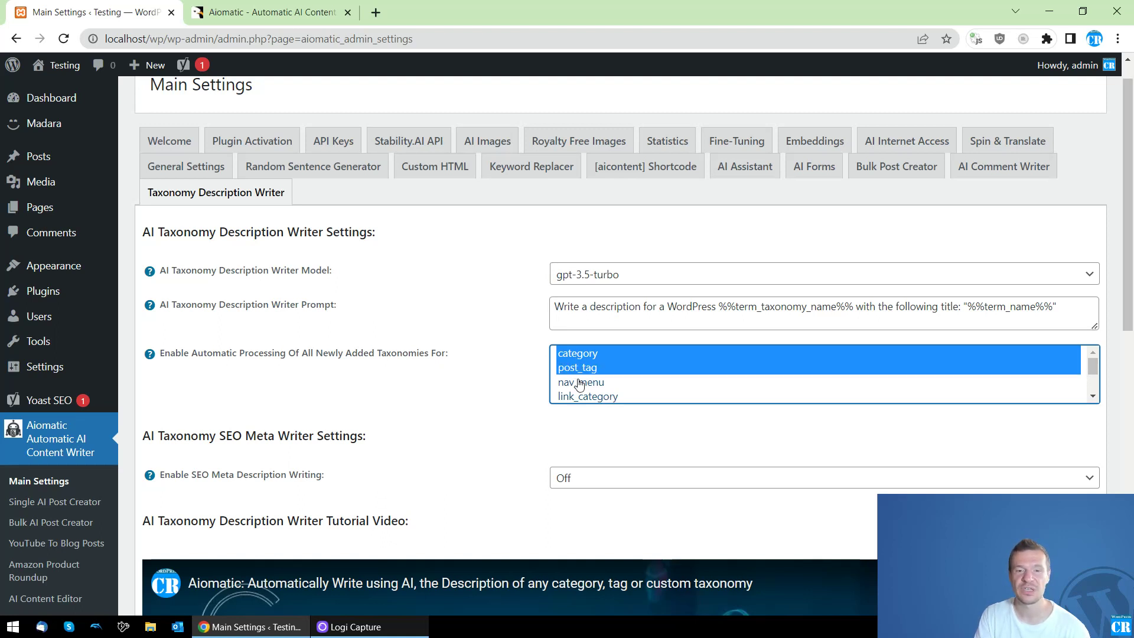
ctrl+click(578, 369)
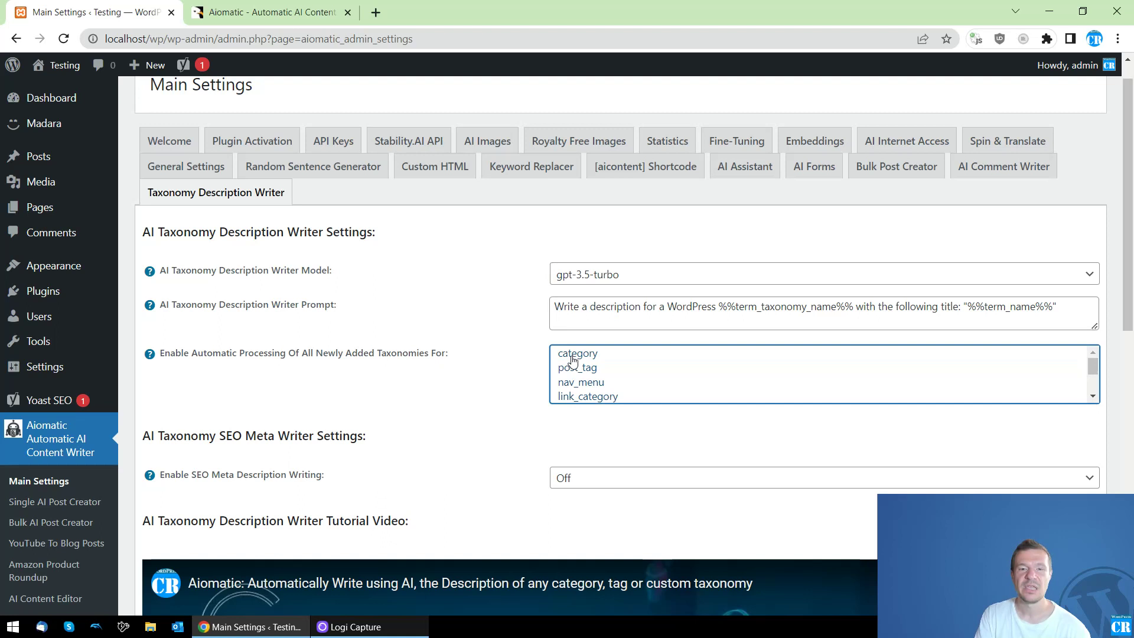
ctrl+click(570, 370)
click(570, 369)
ctrl+click(573, 370)
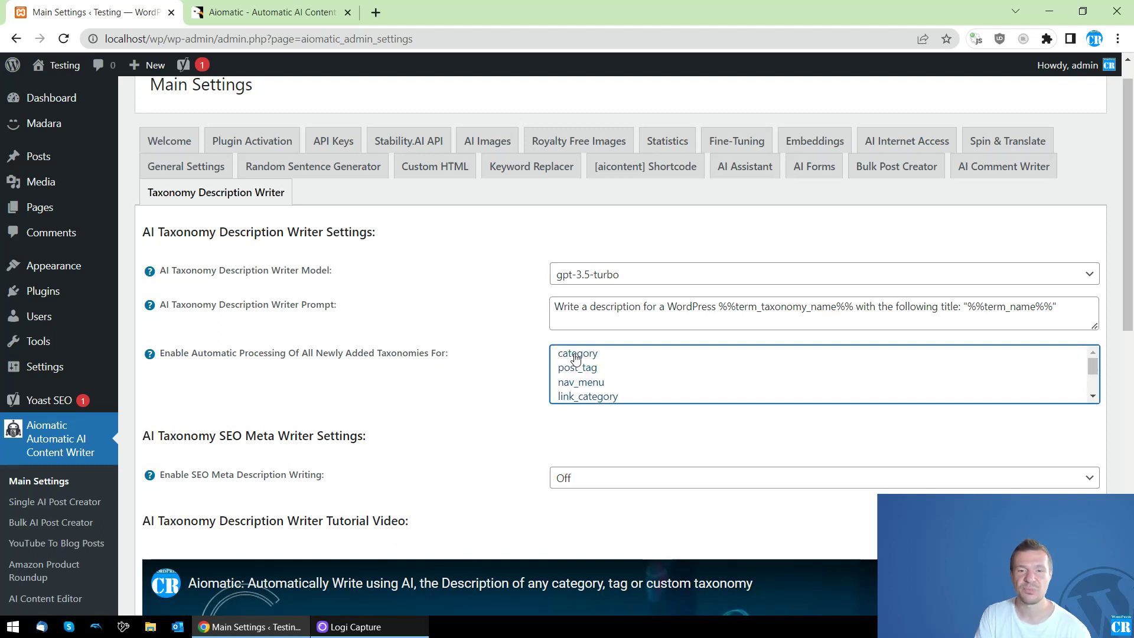
shift+click(575, 370)
click(578, 370)
ctrl+click(579, 370)
shift+click(576, 370)
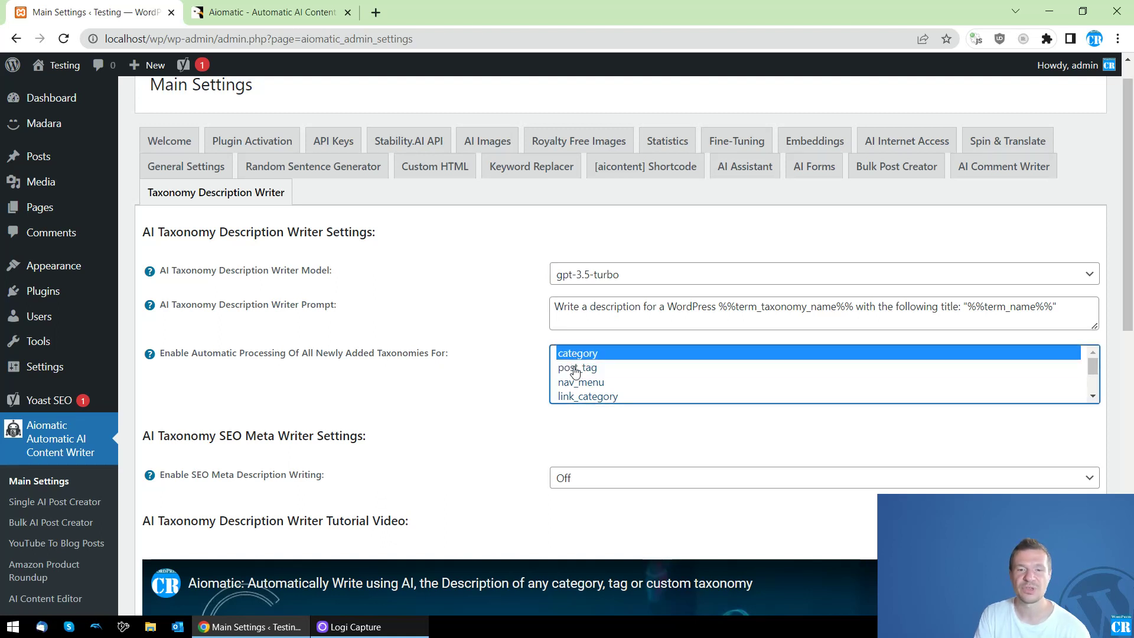
click(576, 370)
ctrl+click(575, 370)
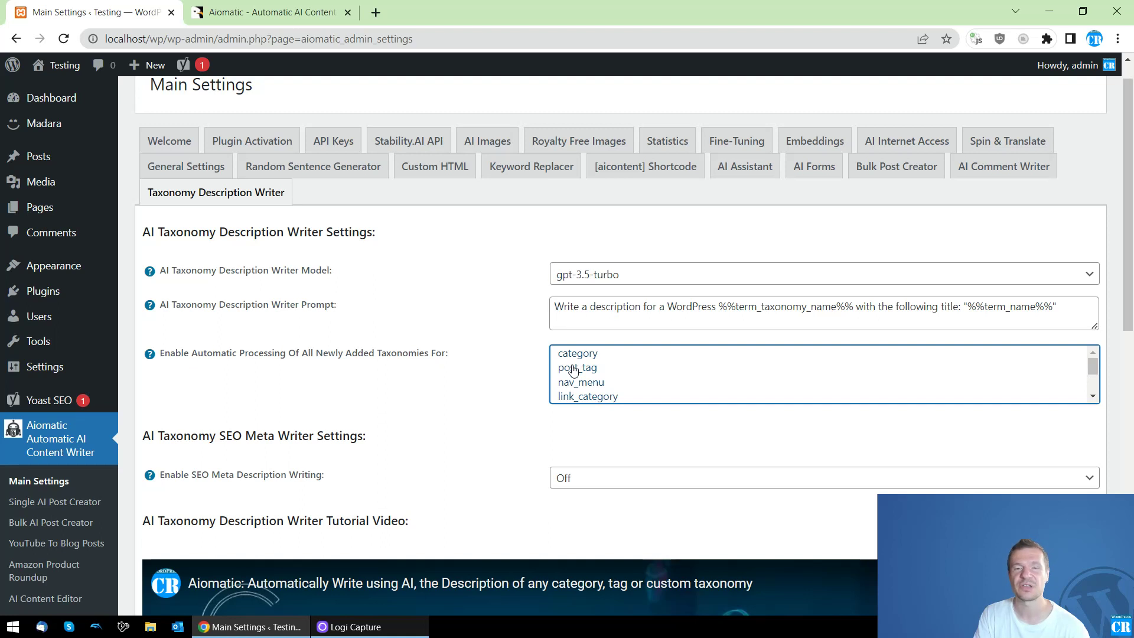
click(578, 354)
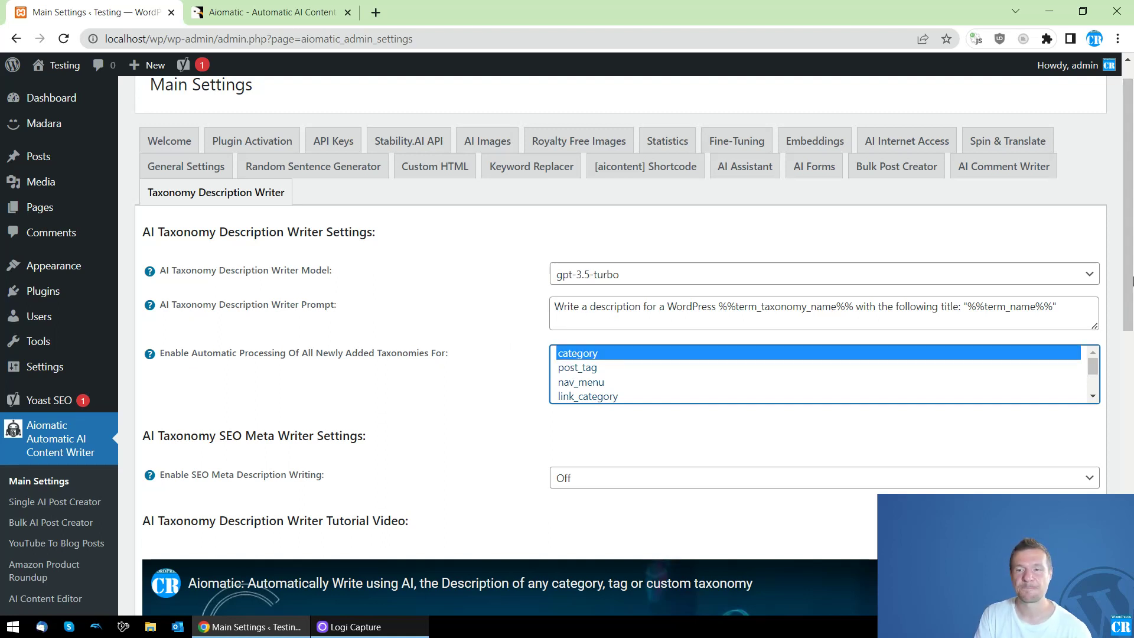
Step: Set SEO Meta Description Writing to 'Write Separate SEO Description' and review its prompt
scroll(678, 365, down, 5)
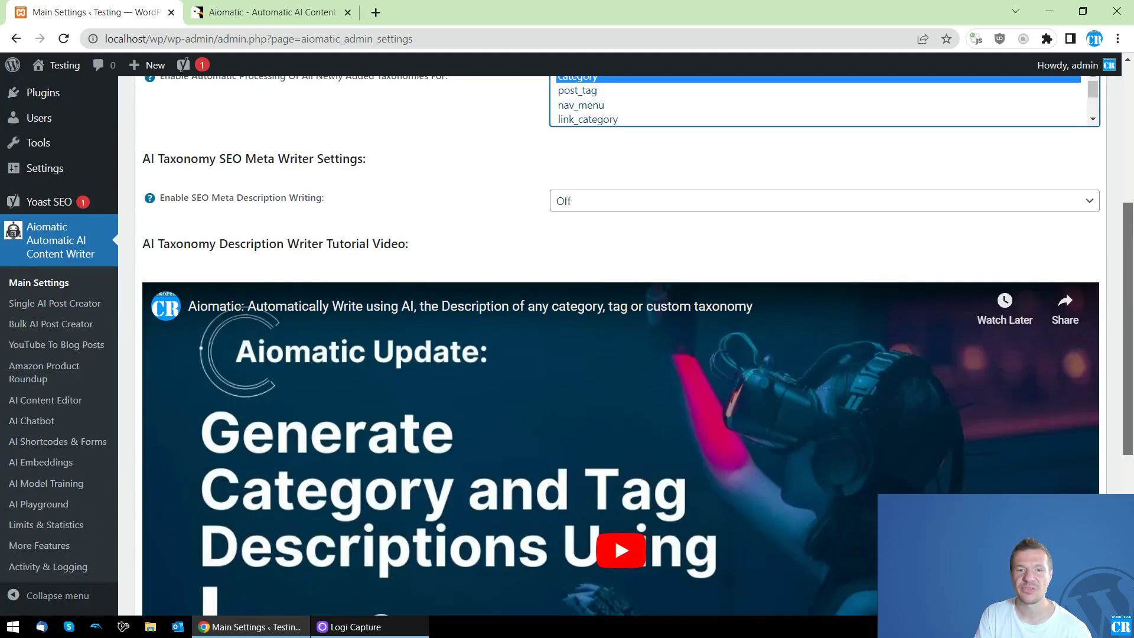
scroll(615, 534, up, 2)
click(584, 304)
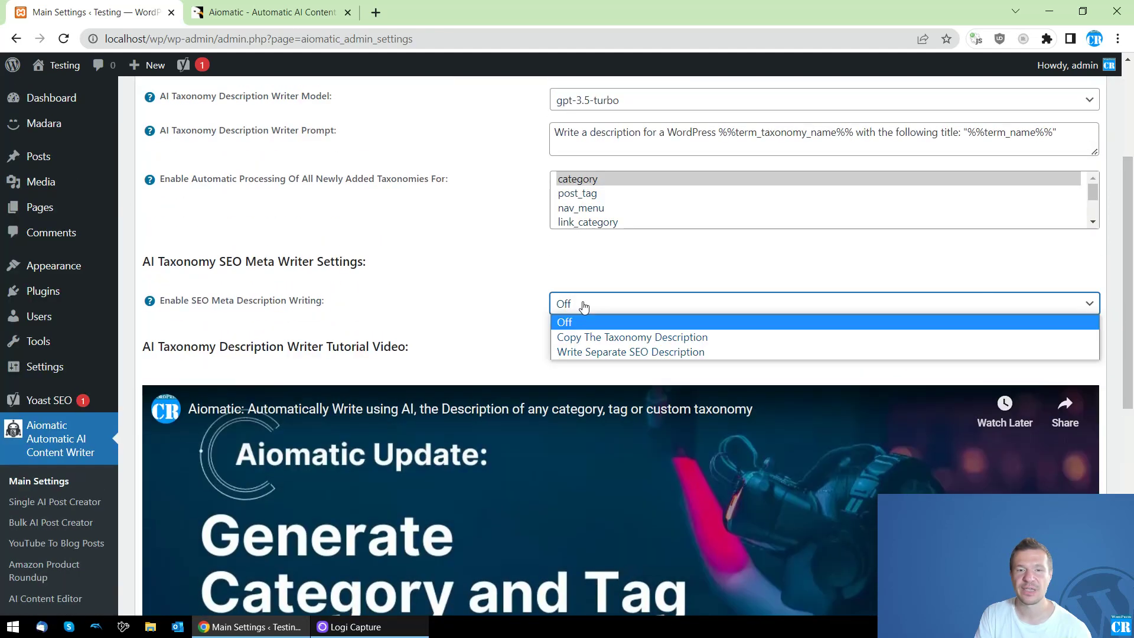
click(570, 352)
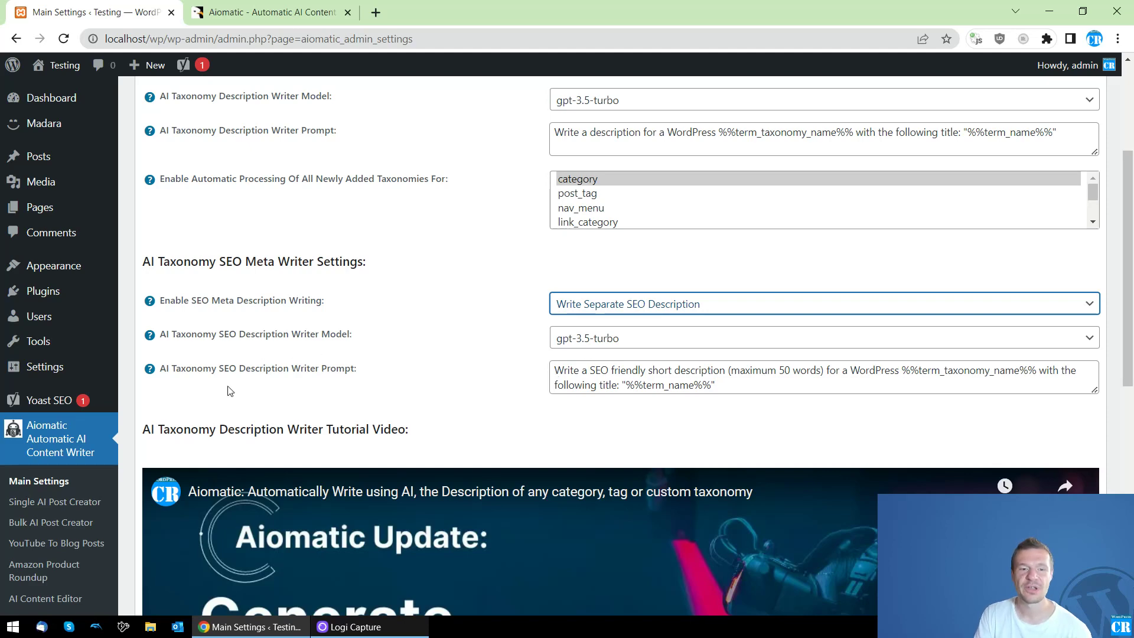
scroll(544, 319, up, 2)
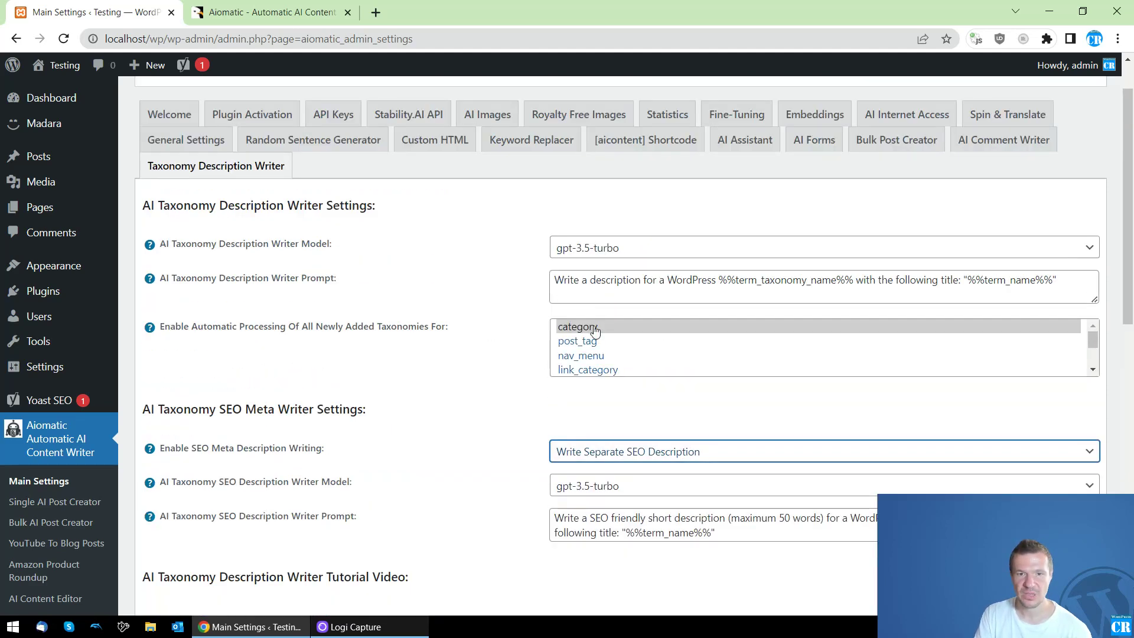
scroll(515, 373, down, 2)
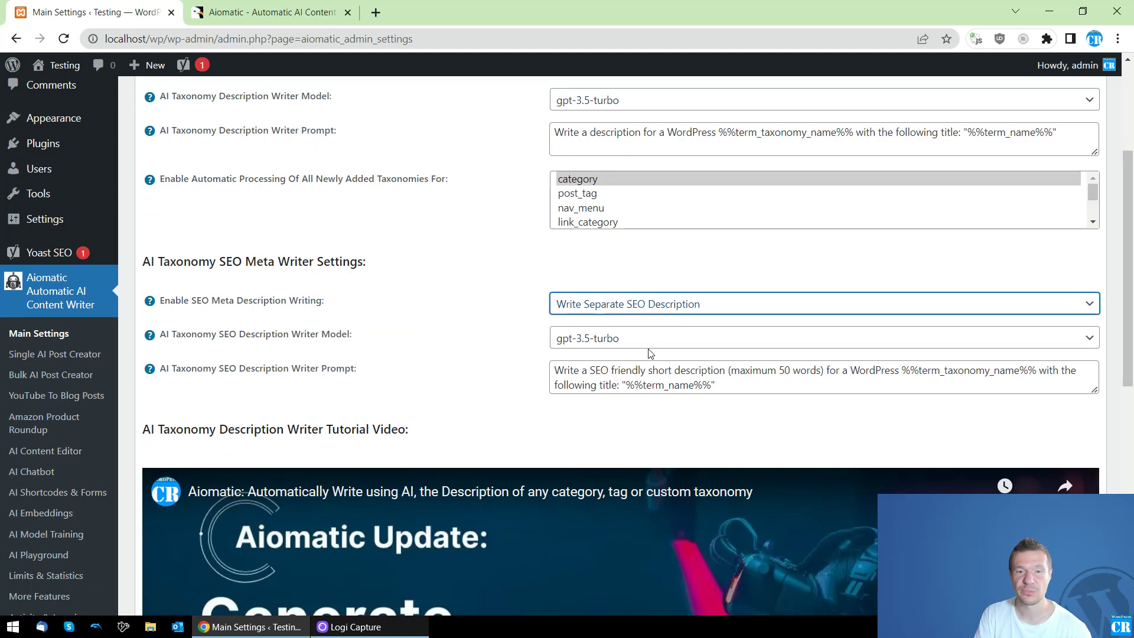
scroll(580, 370, up, 1)
drag(563, 444, 684, 459)
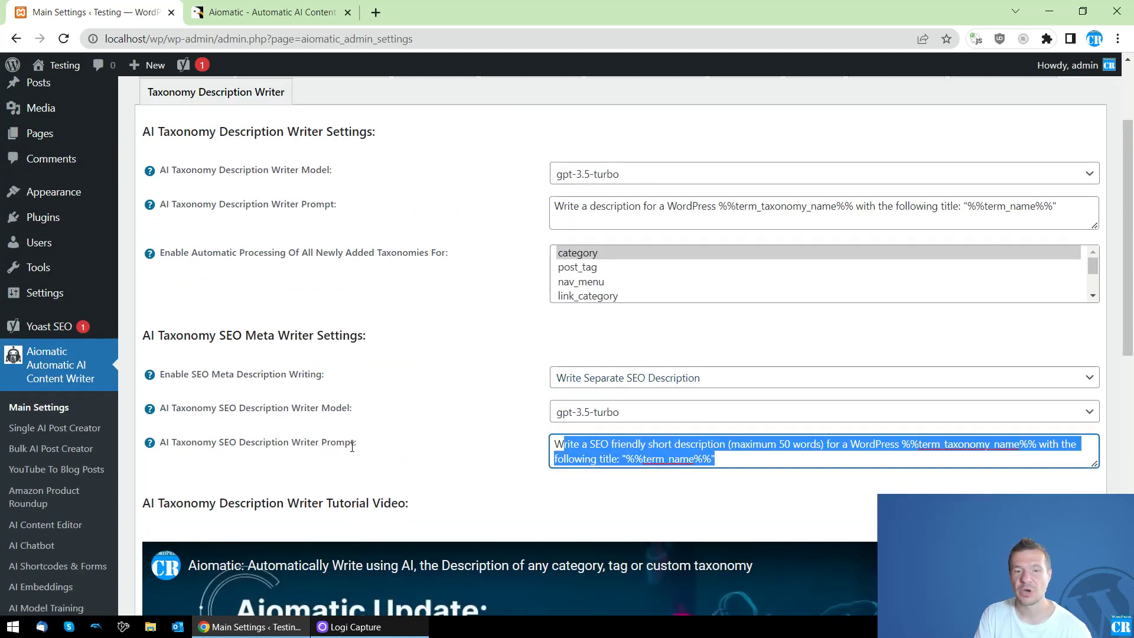
click(662, 458)
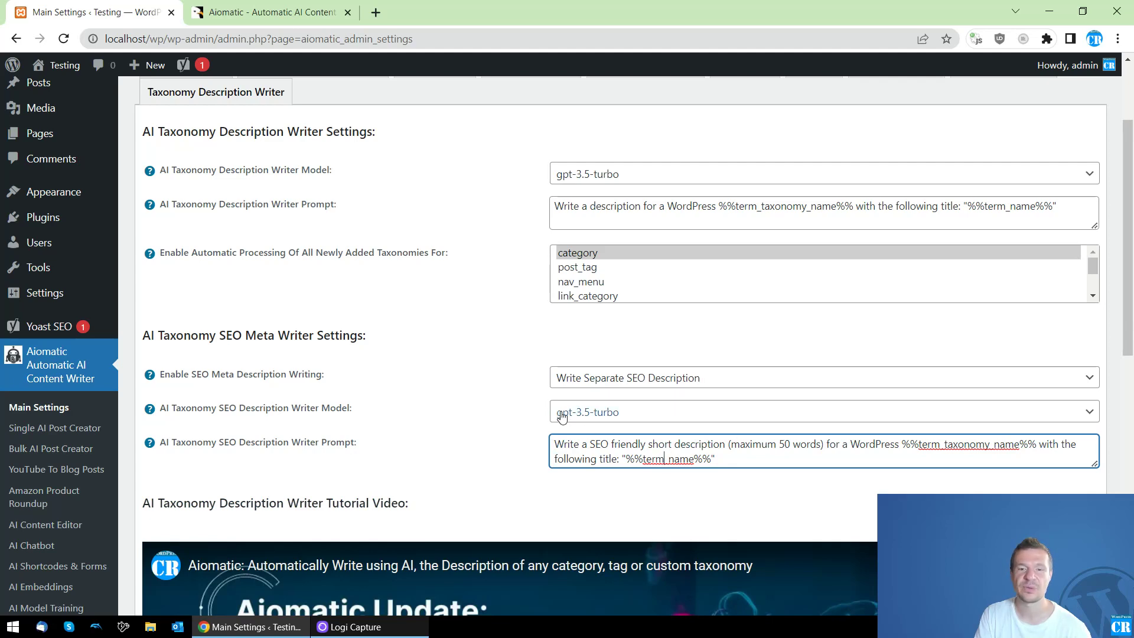
Step: Review the description prompt text and save the plugin settings
scroll(581, 435, up, 2)
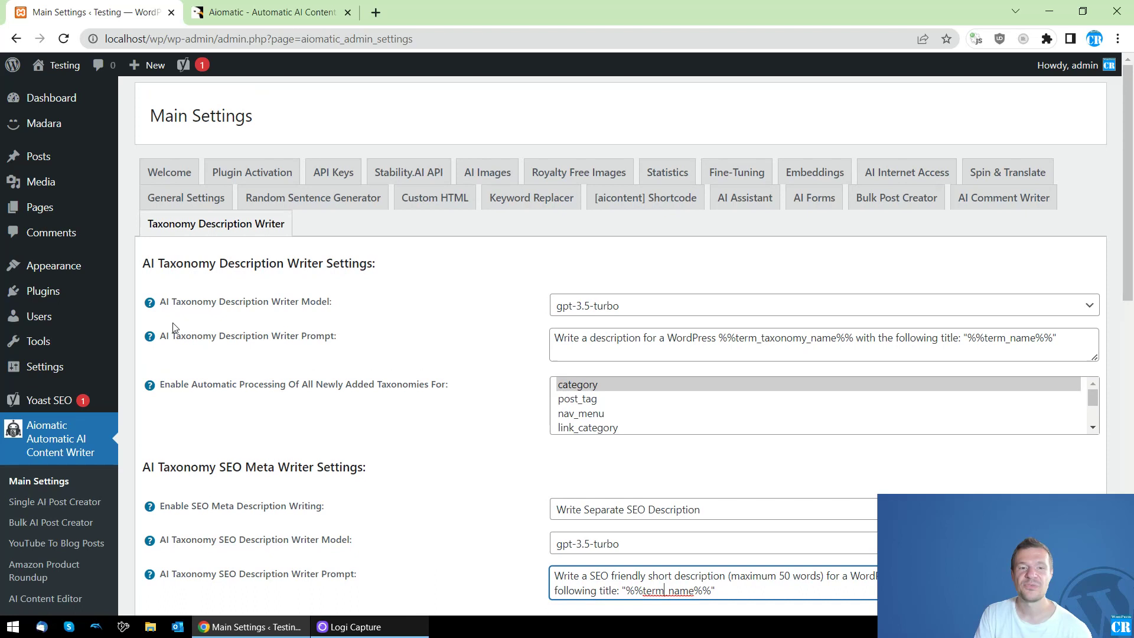
drag(219, 337, 269, 336)
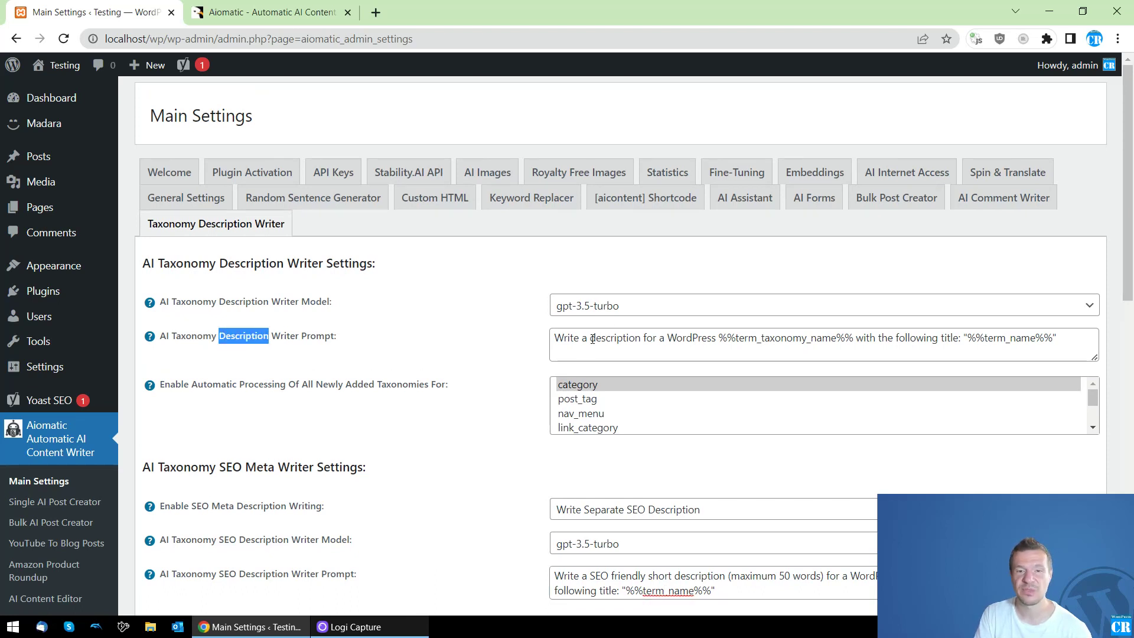
drag(593, 339, 950, 338)
click(429, 358)
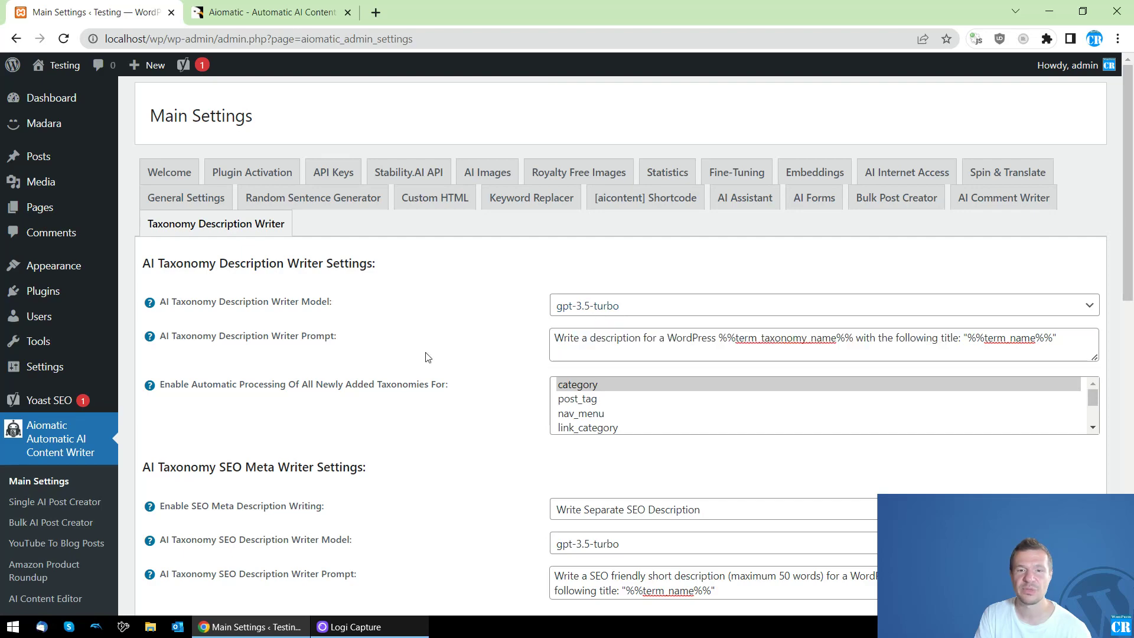
scroll(428, 357, down, 10)
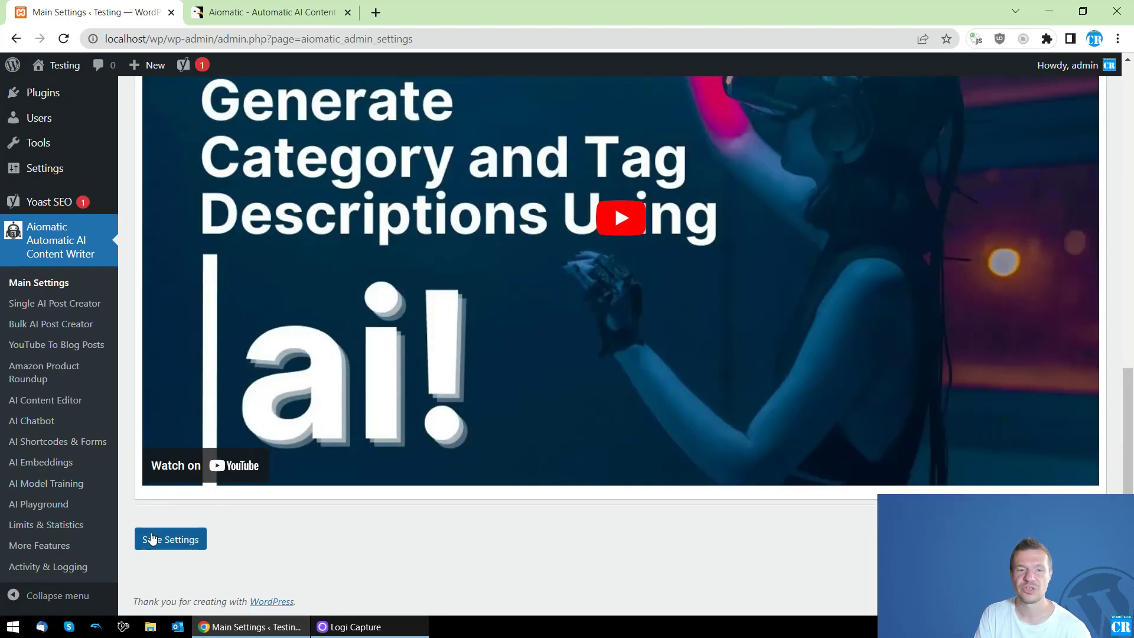
click(153, 540)
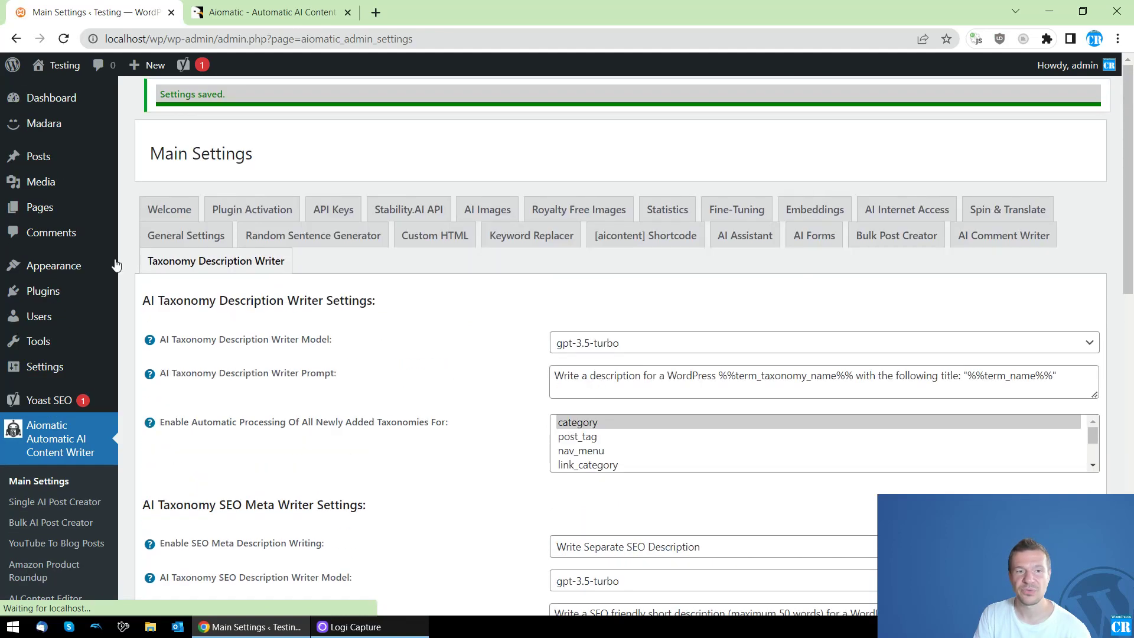
Step: Open Posts > Categories in a new tab and add the category 'WordPress themes'
mouse_move(40, 161)
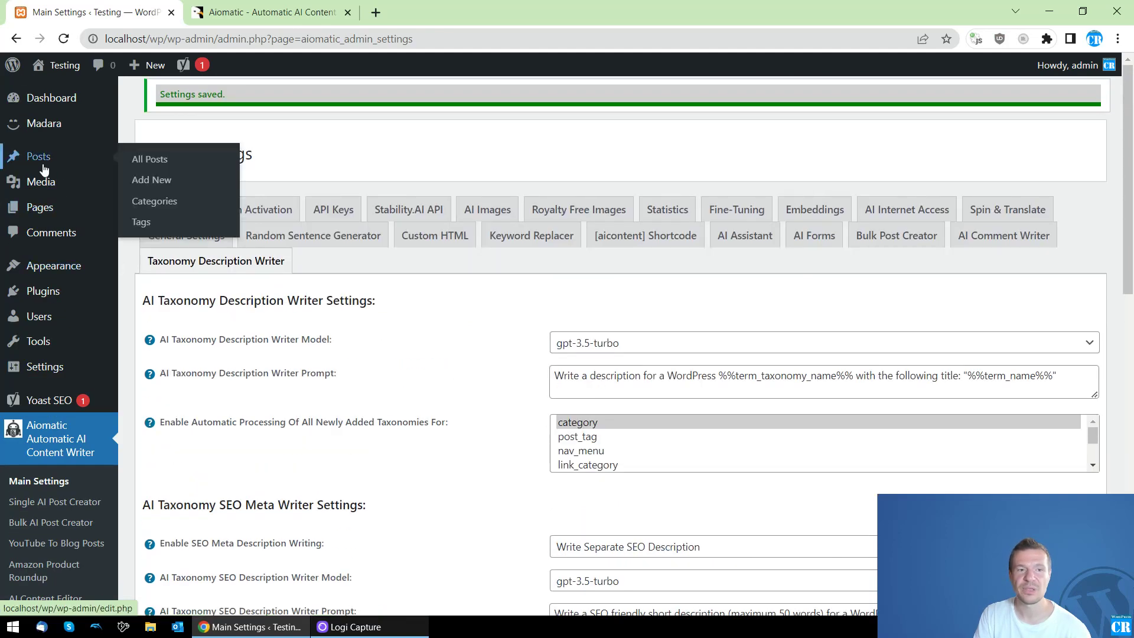
middle_click(139, 203)
click(271, 7)
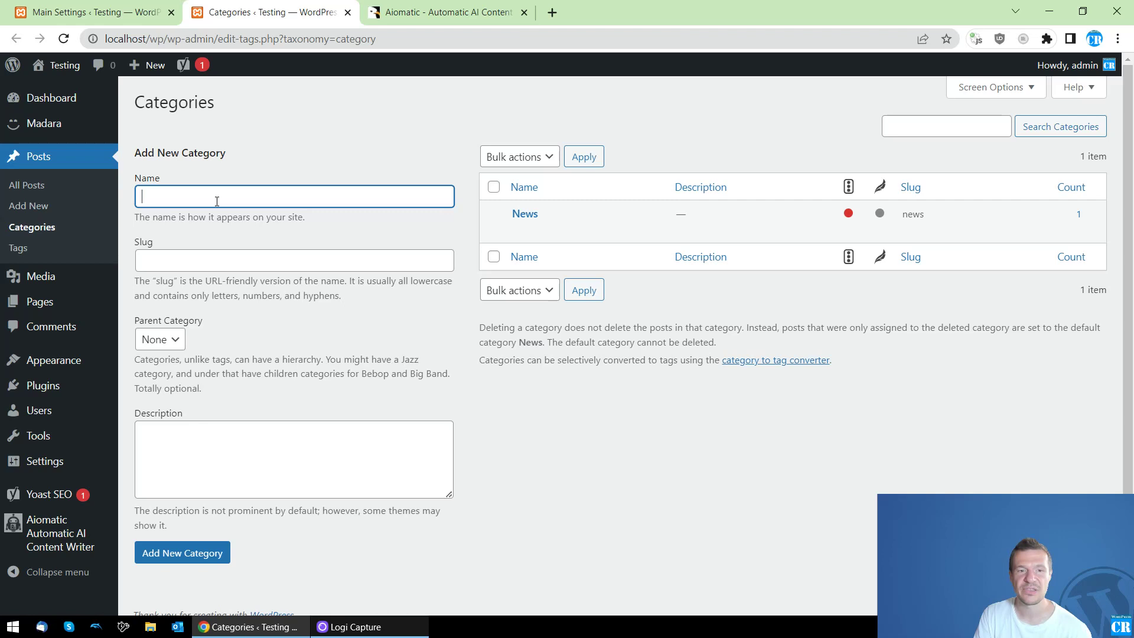
text(WordPress )
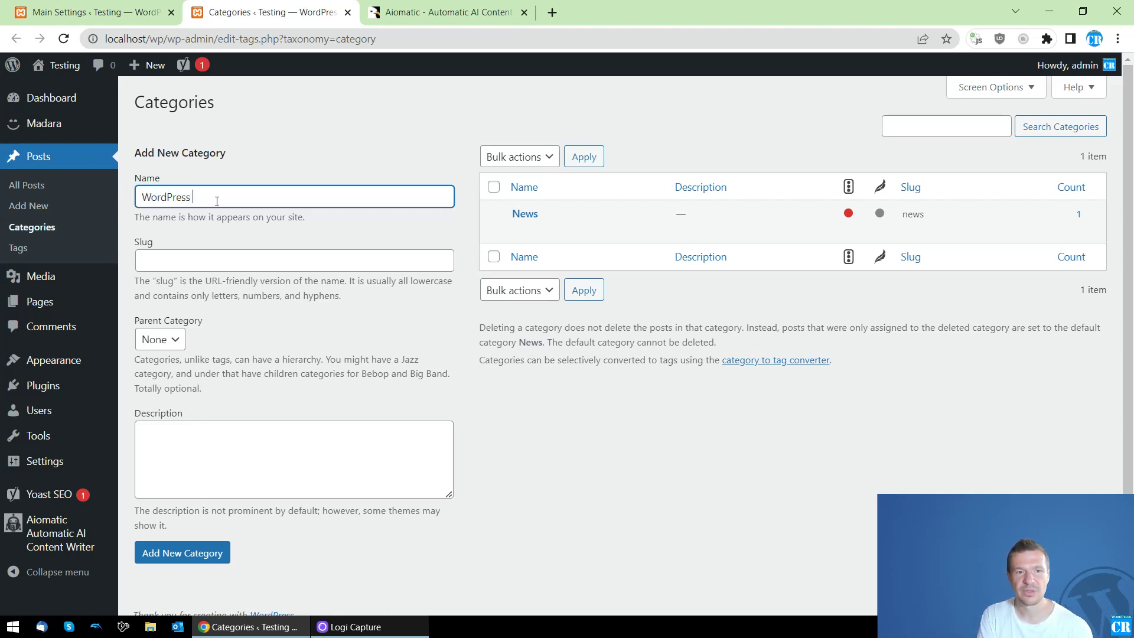
text(themes)
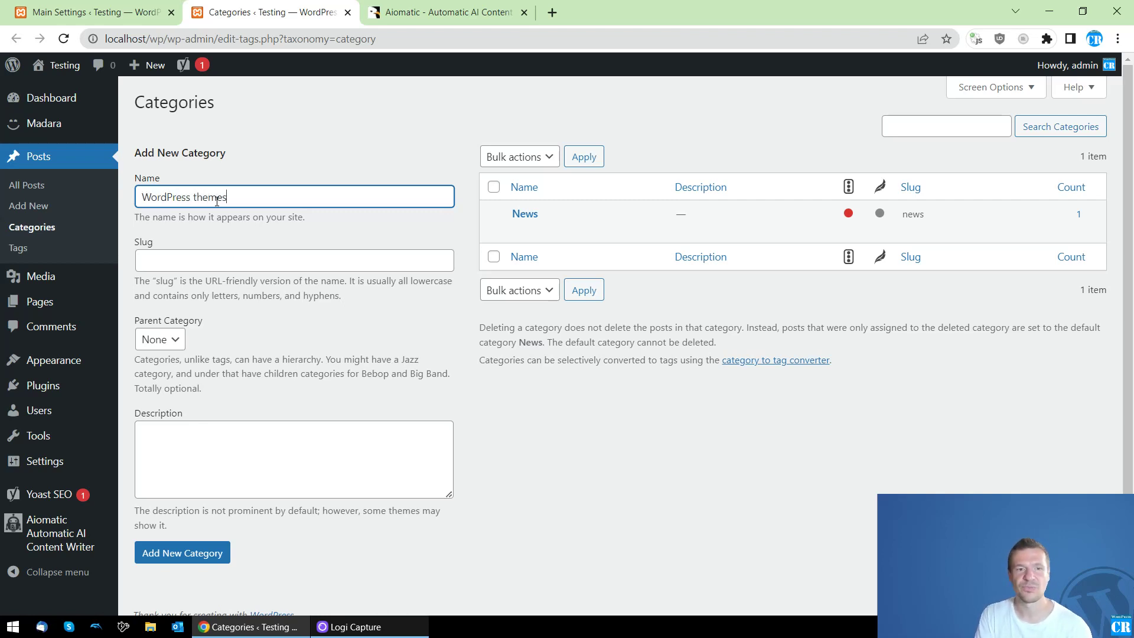
click(189, 558)
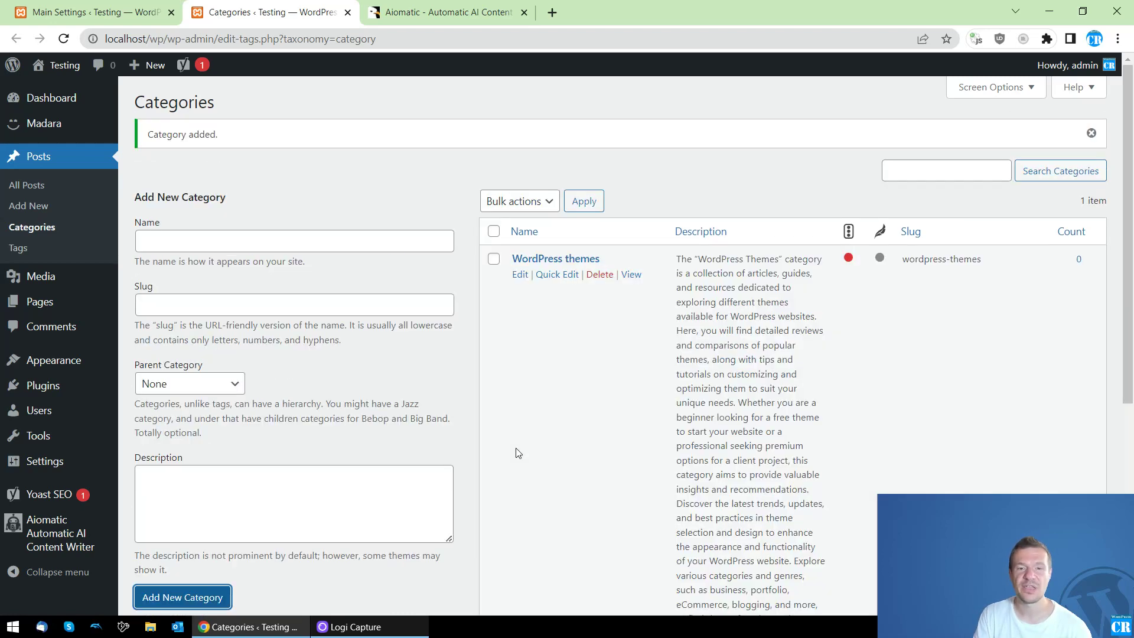
scroll(561, 236, down, 1)
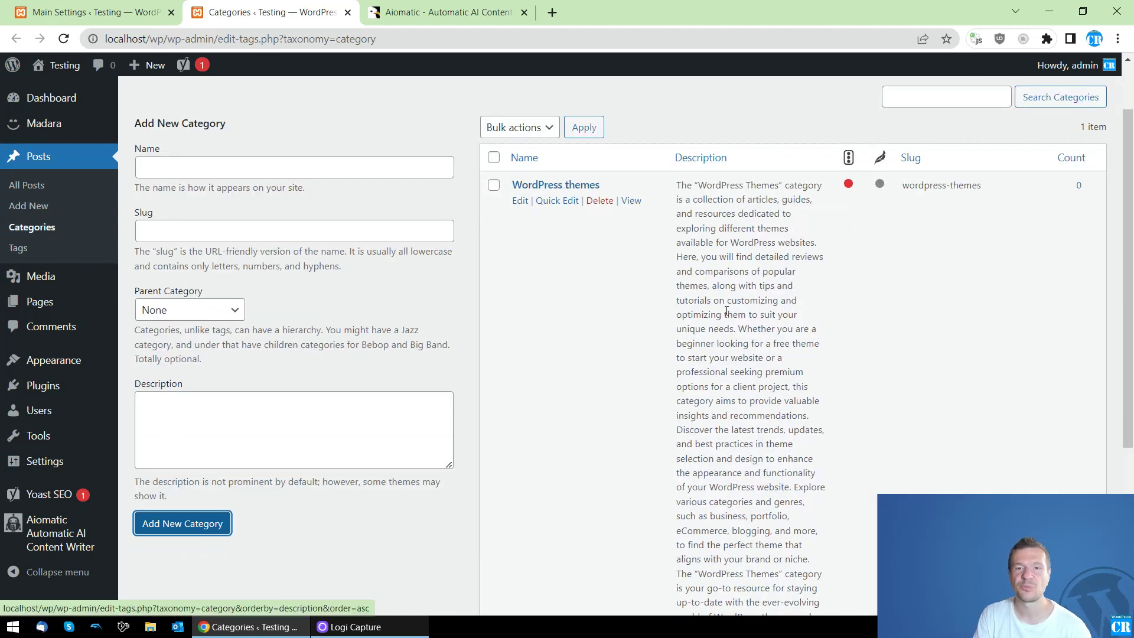
Step: Open the WordPress themes category and read its AI-written description
scroll(726, 413, down, 3)
scroll(726, 413, up, 4)
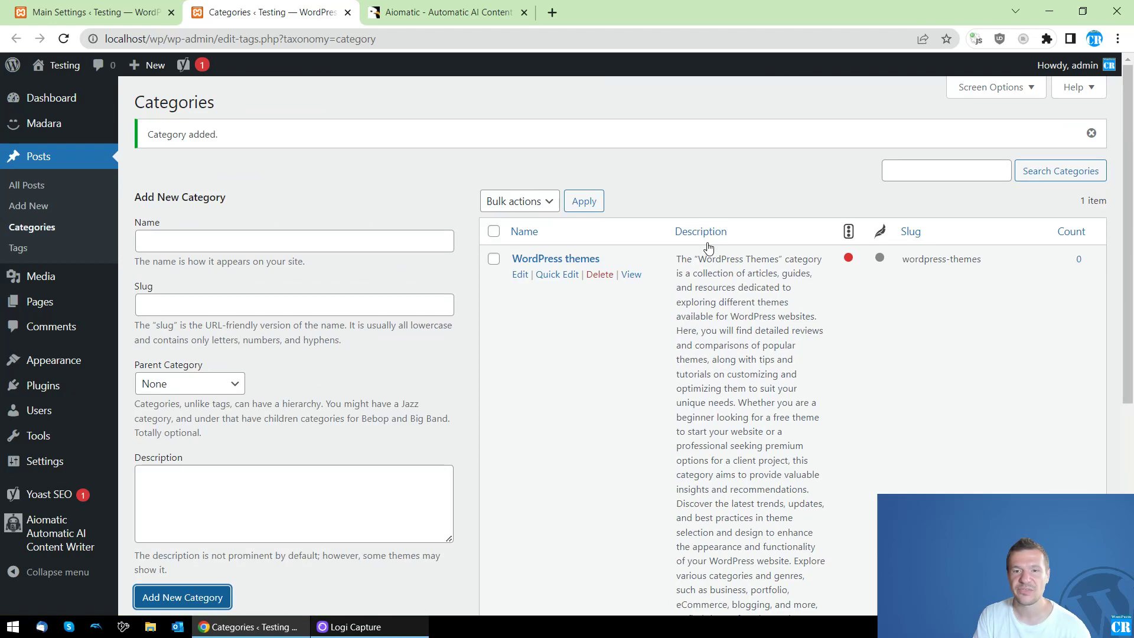
click(560, 260)
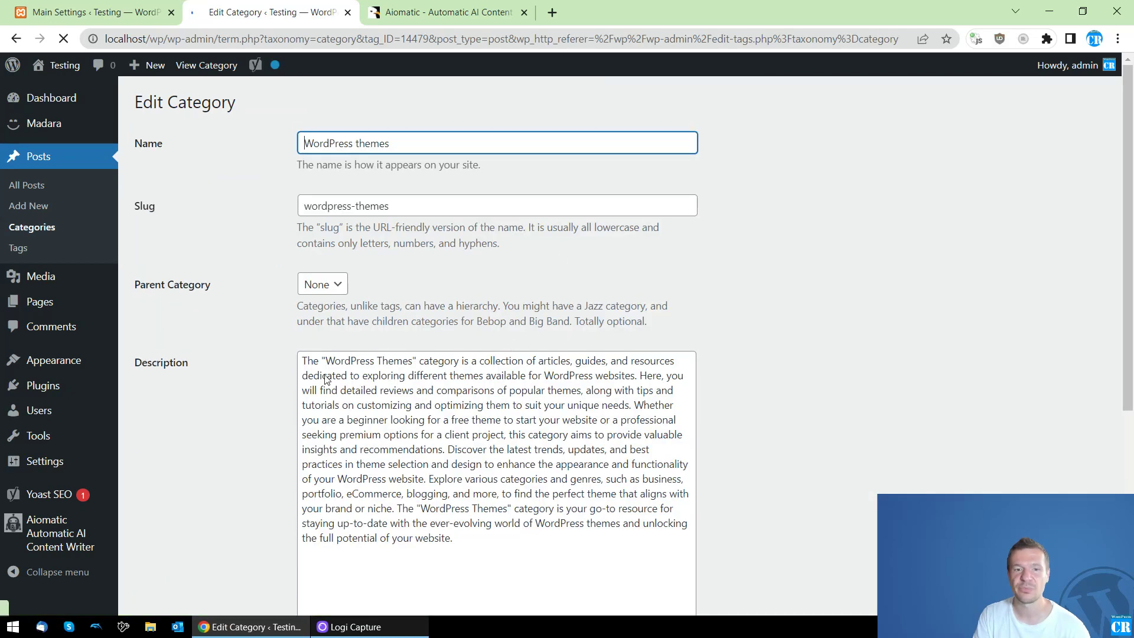
scroll(311, 299, down, 2)
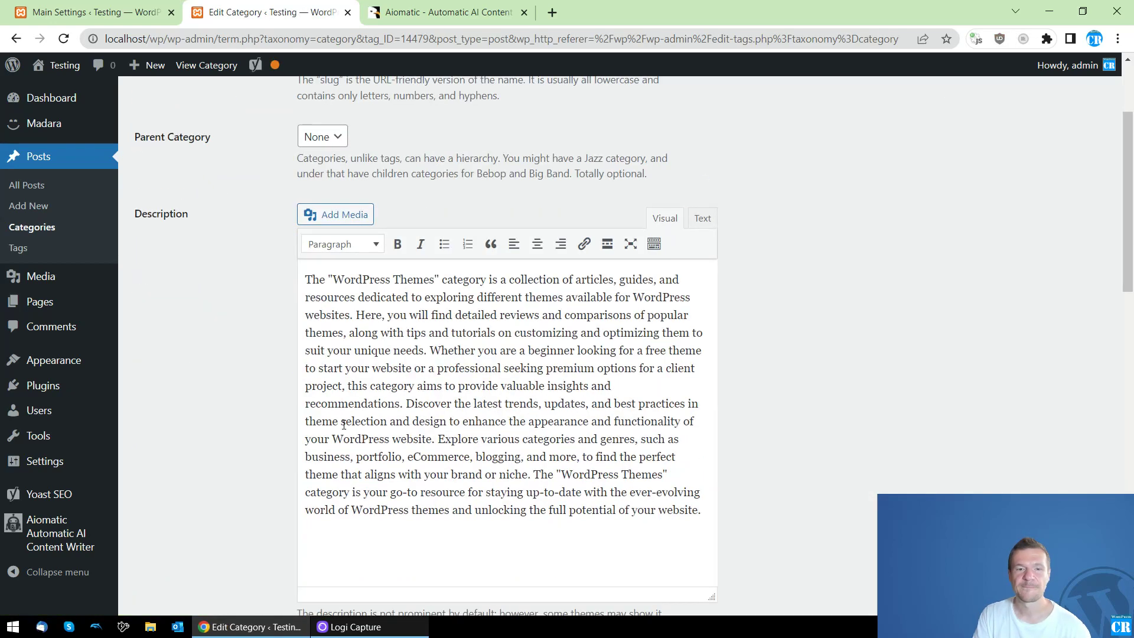
scroll(343, 424, down, 1)
scroll(307, 401, up, 3)
scroll(273, 374, down, 9)
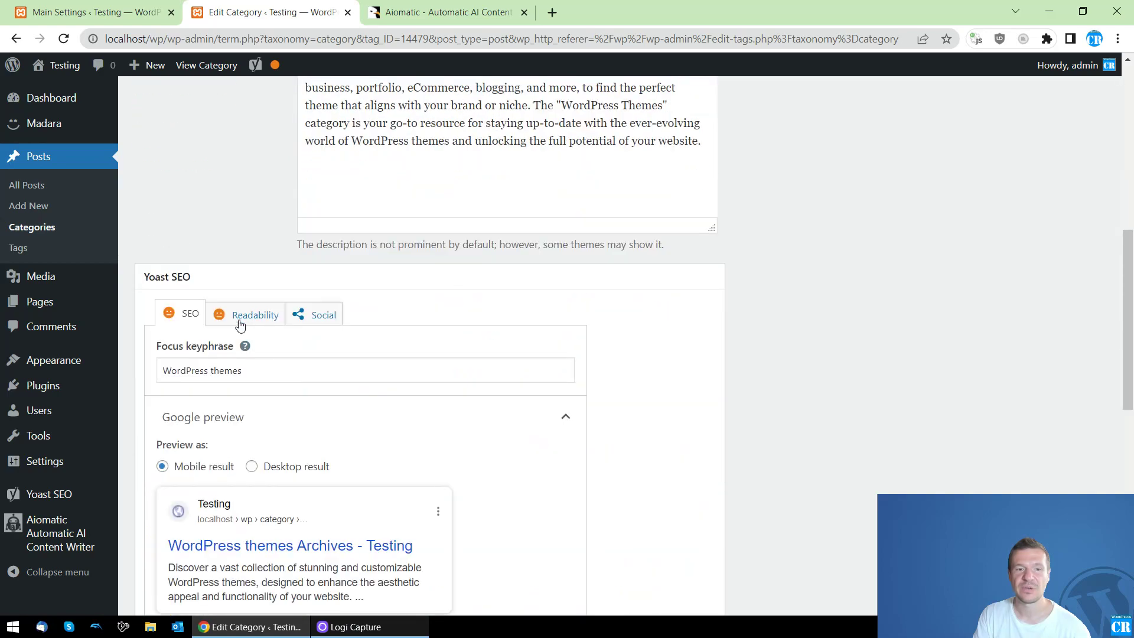
scroll(540, 330, down, 7)
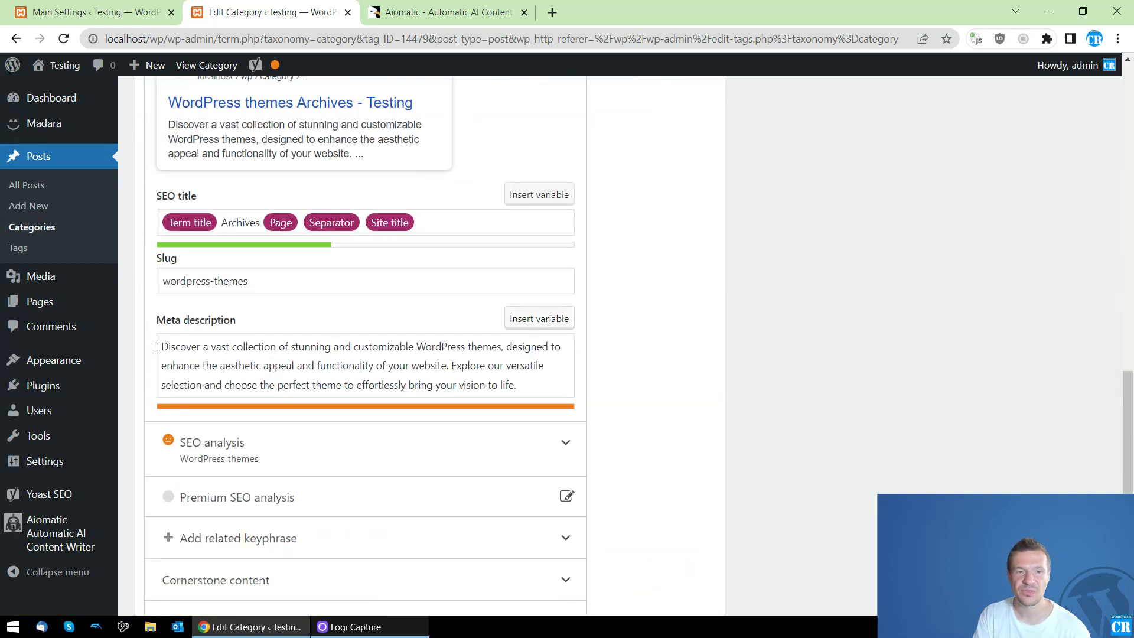
drag(157, 348, 520, 384)
scroll(168, 173, up, 5)
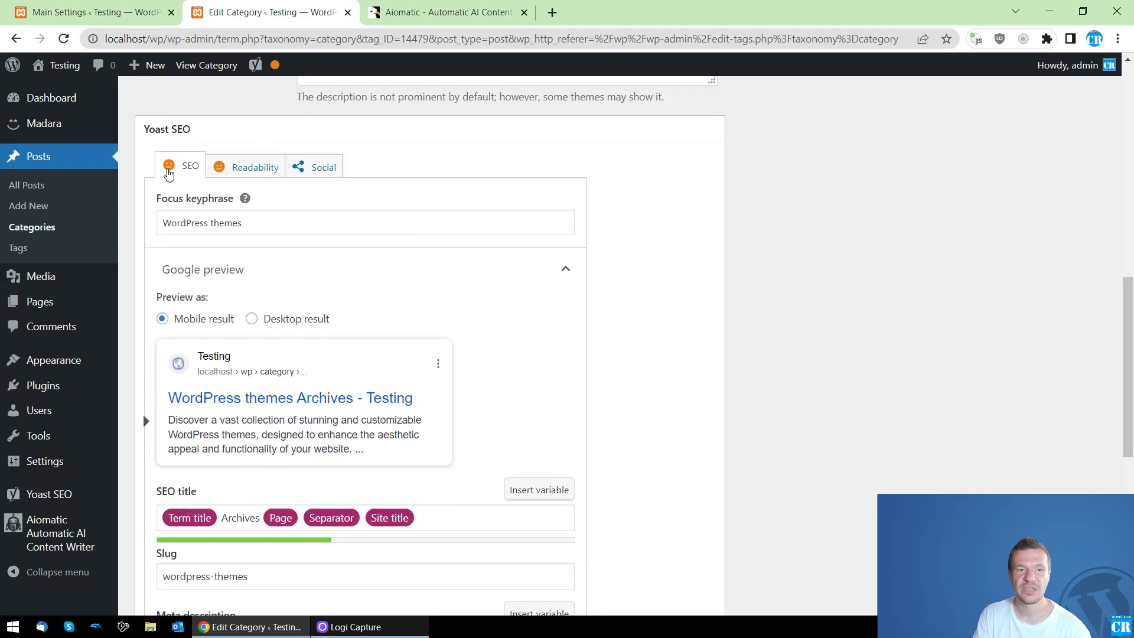
scroll(189, 195, up, 1)
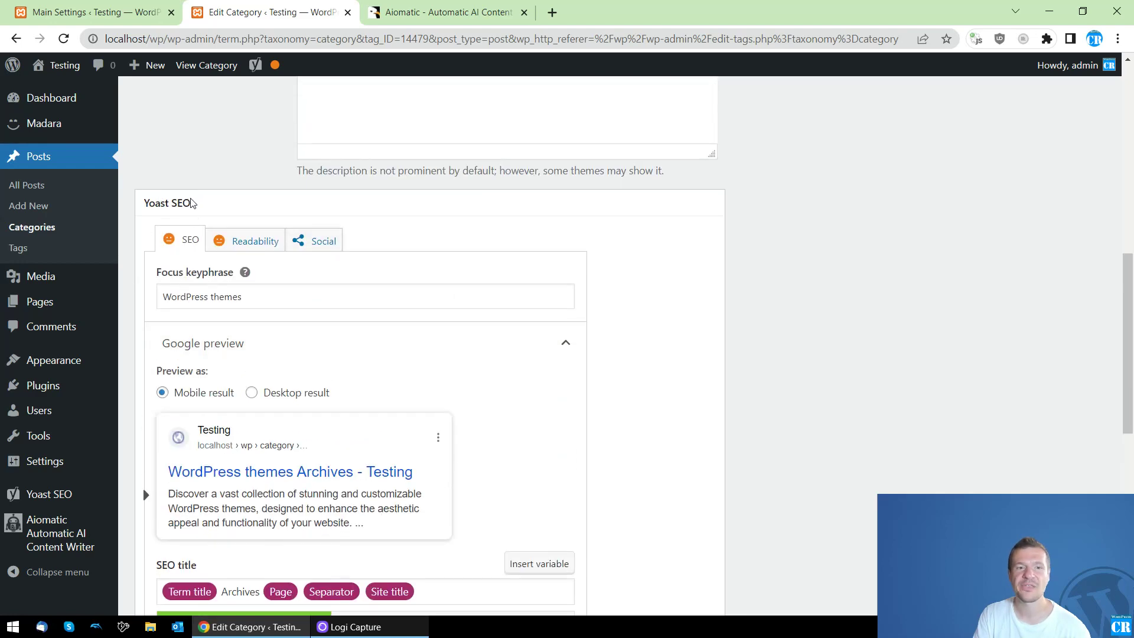
scroll(227, 331, up, 6)
scroll(513, 319, down, 5)
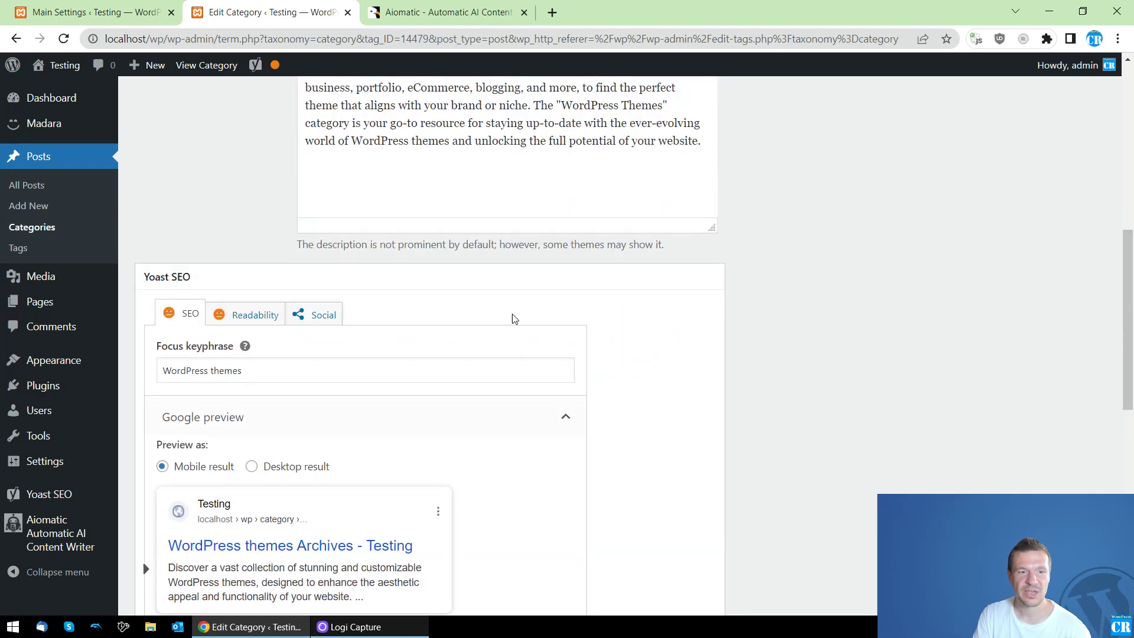
scroll(311, 453, up, 6)
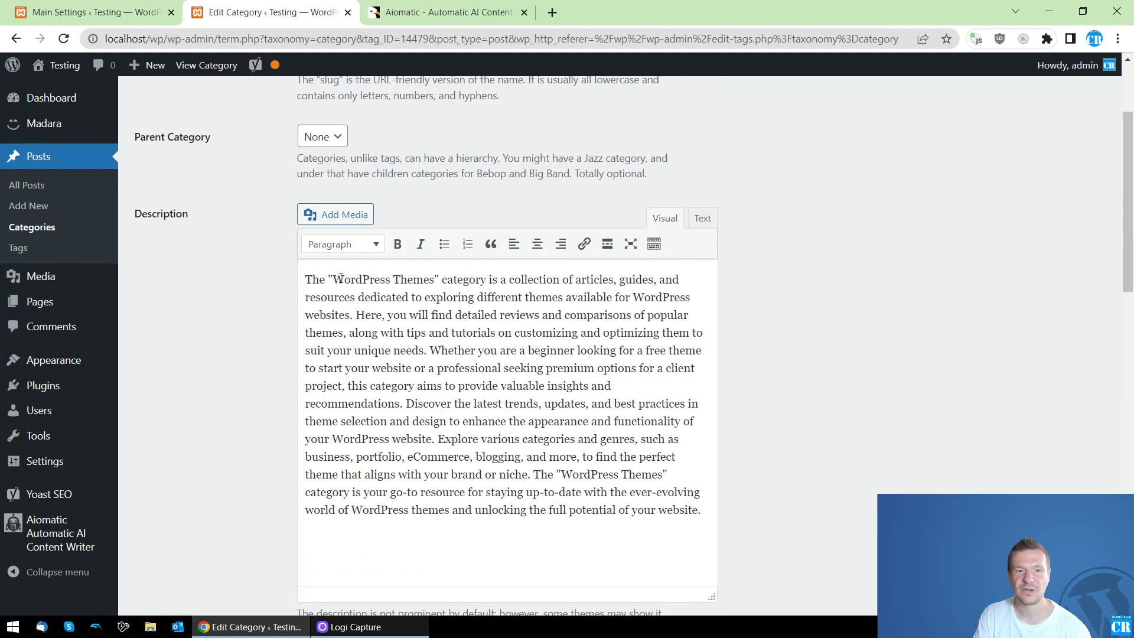
scroll(341, 279, down, 11)
Step: Examine the Yoast meta description text, then return to the Aiomatic Main Settings tab
click(225, 385)
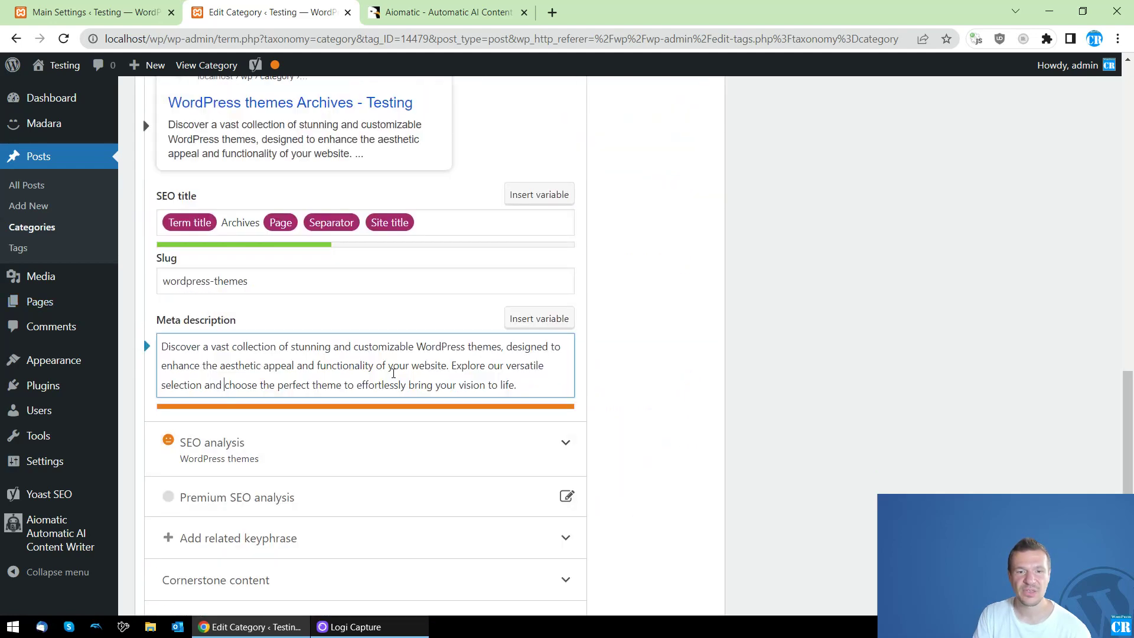
drag(168, 347, 518, 385)
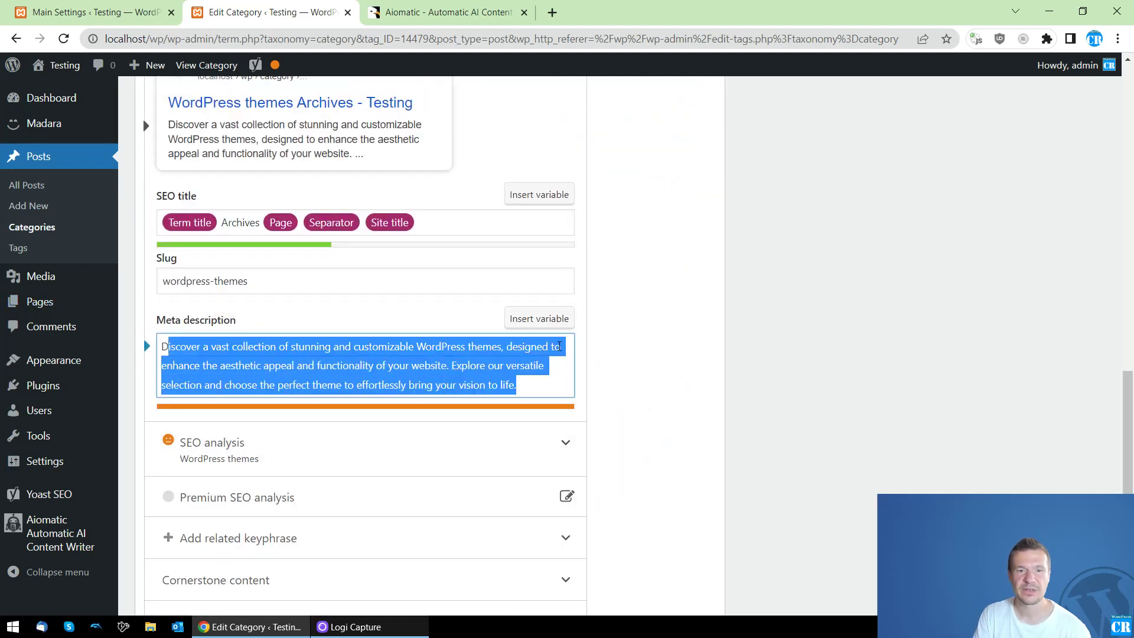
scroll(463, 332, up, 13)
scroll(348, 369, down, 2)
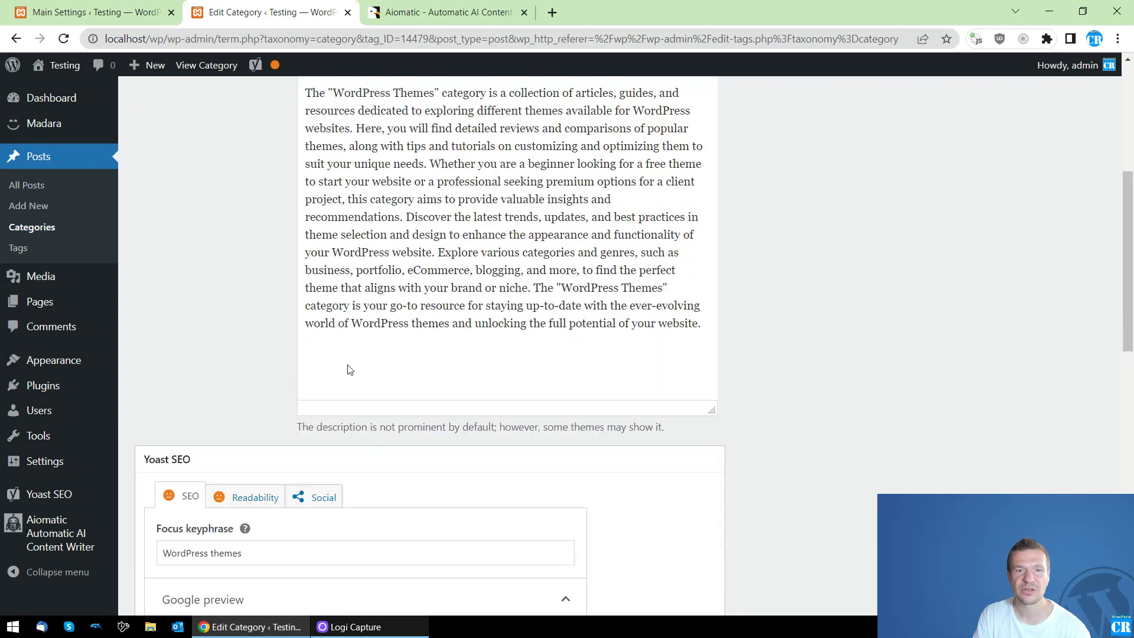
scroll(348, 369, down, 9)
scroll(210, 420, up, 10)
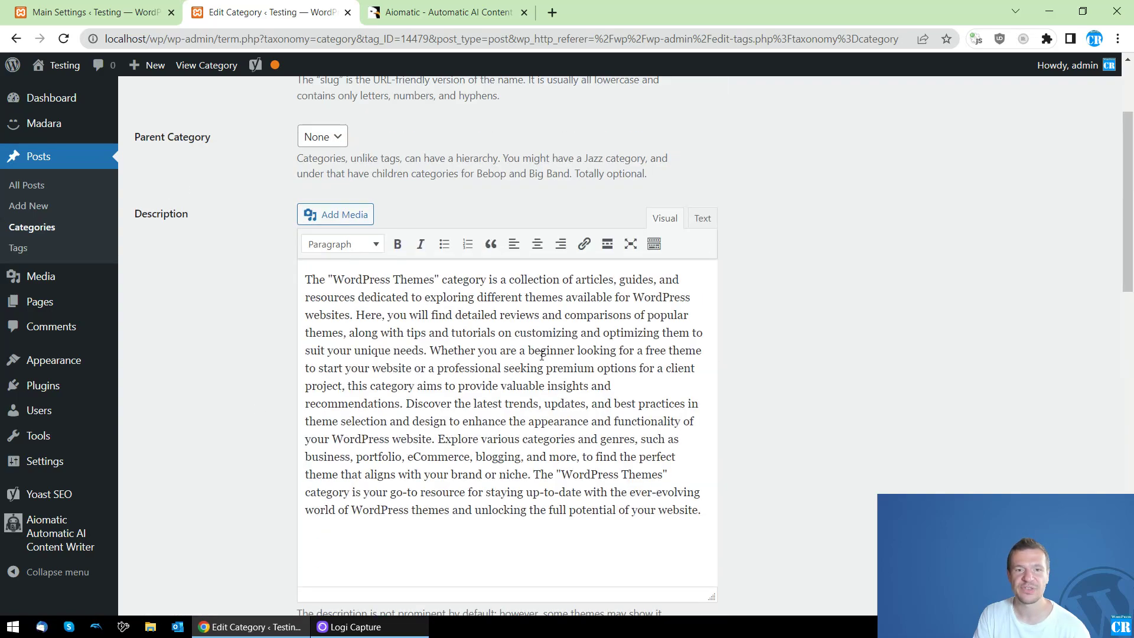
scroll(316, 343, up, 1)
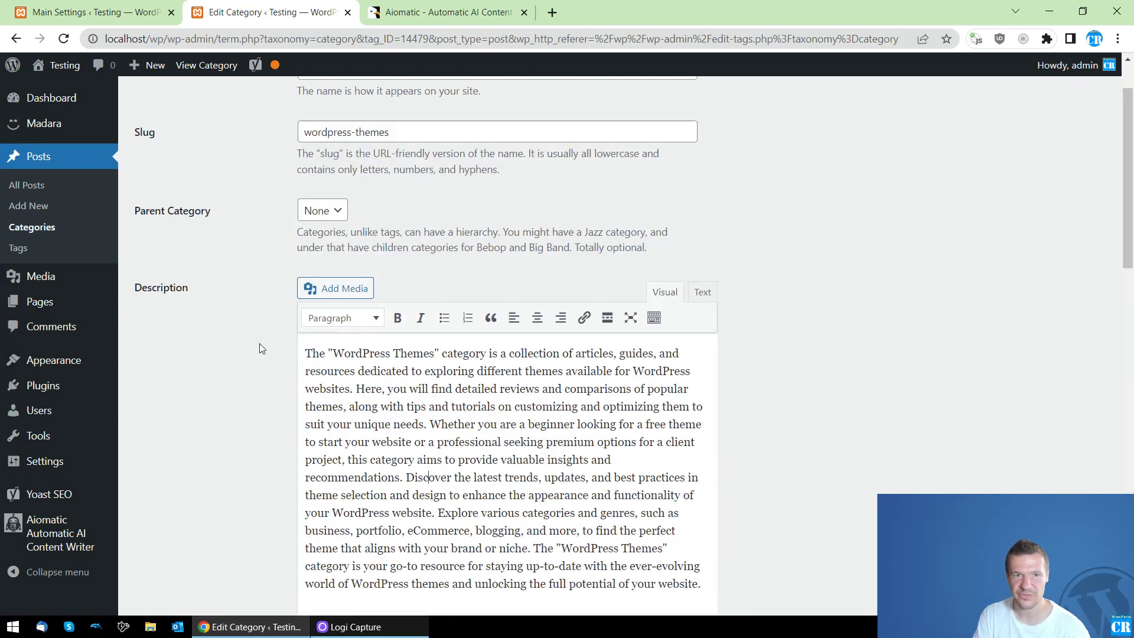
click(90, 9)
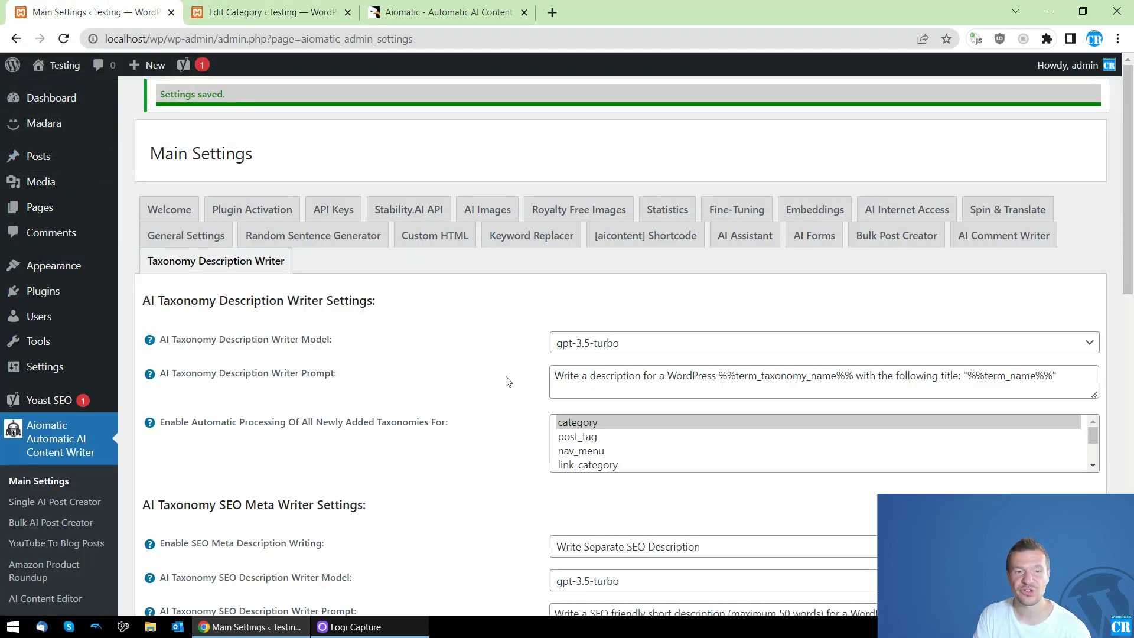
Step: Look over the AI Taxonomy SEO Meta Writer Settings, switching between settings and Edit Category tabs
scroll(505, 382, down, 3)
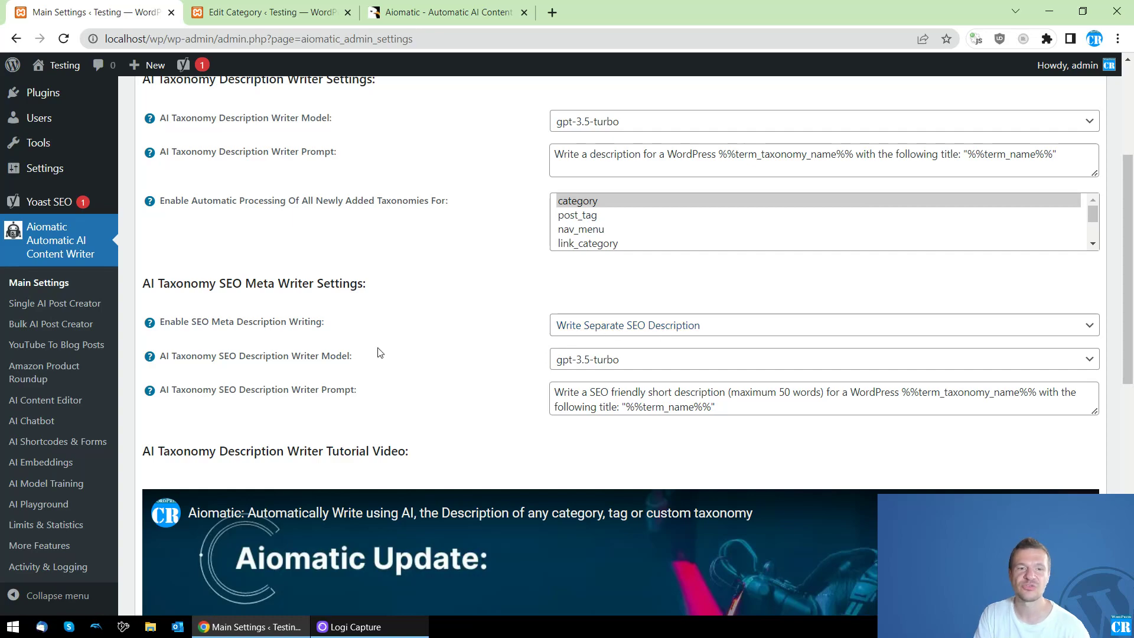
scroll(381, 353, up, 3)
click(269, 11)
scroll(207, 236, up, 2)
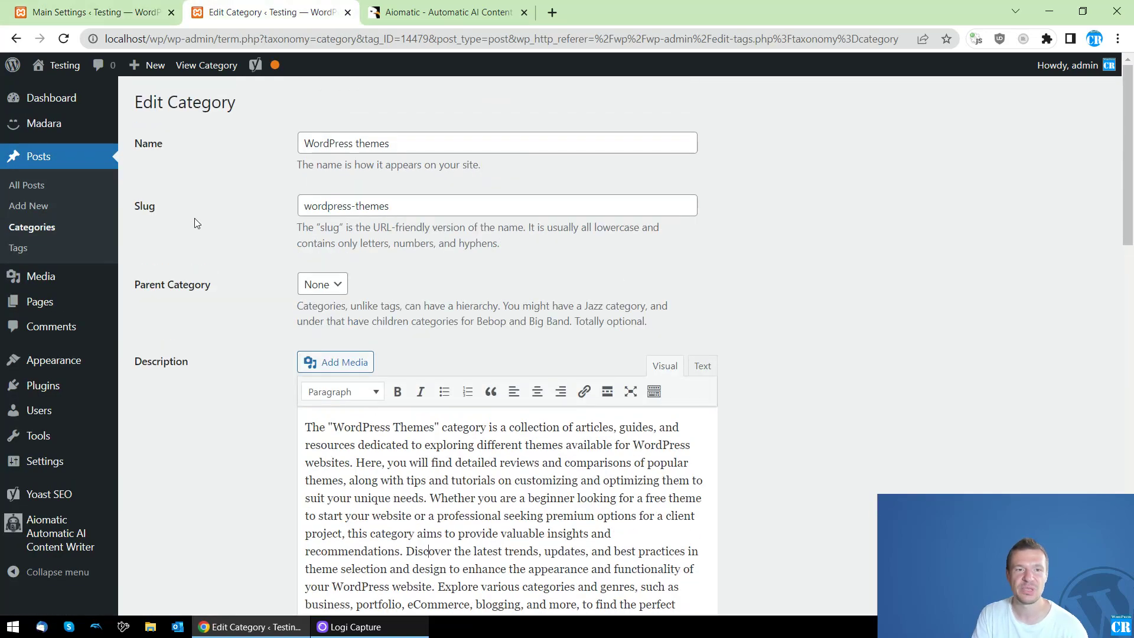
click(89, 12)
scroll(581, 211, down, 3)
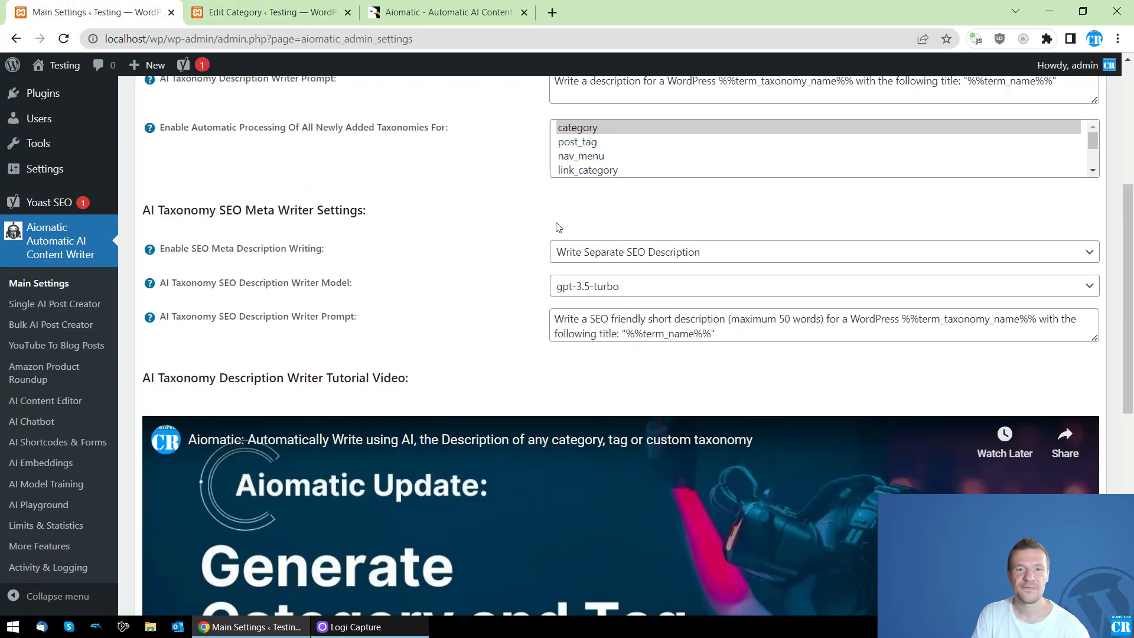
scroll(567, 216, up, 2)
Step: Generate an AI description for the WordPress themes category, then delete the generated text
click(242, 9)
scroll(246, 339, down, 15)
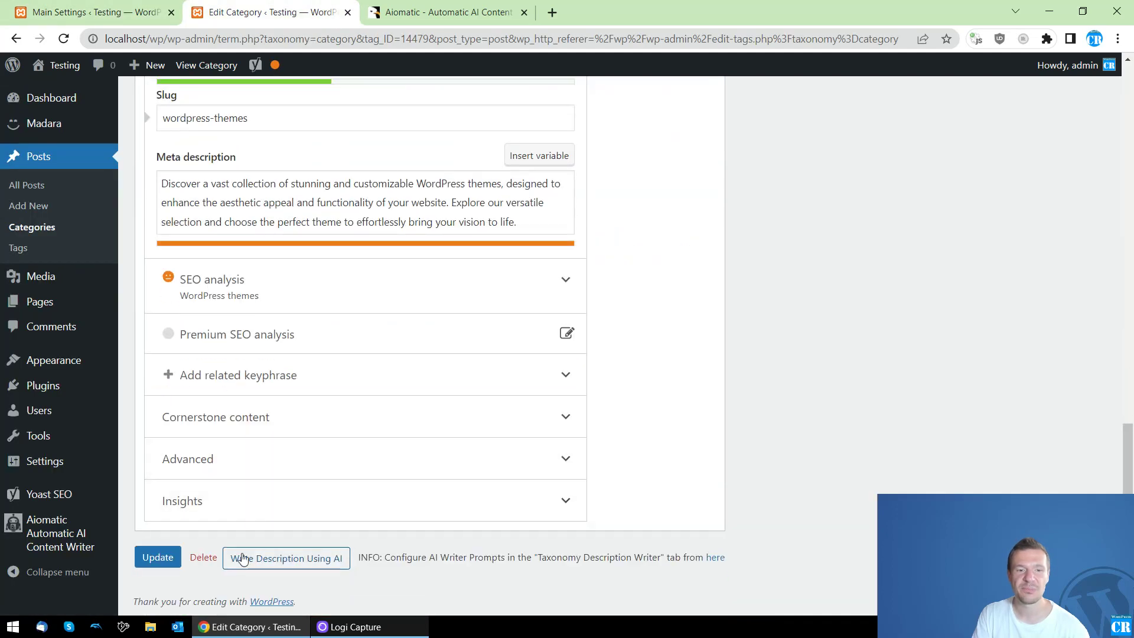
click(285, 560)
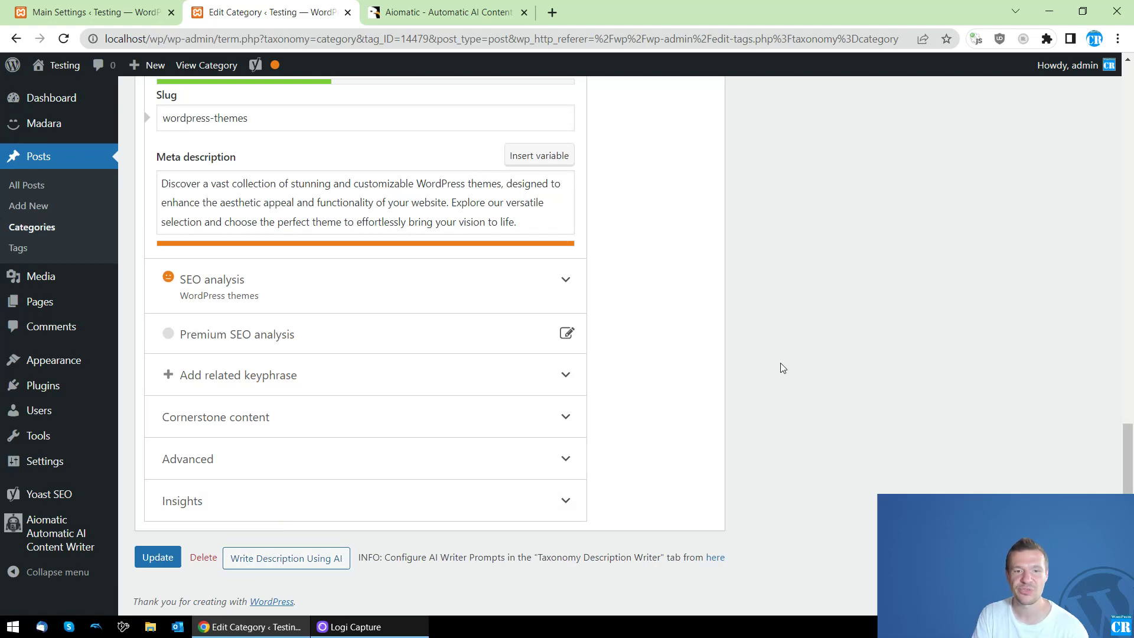
key(Delete)
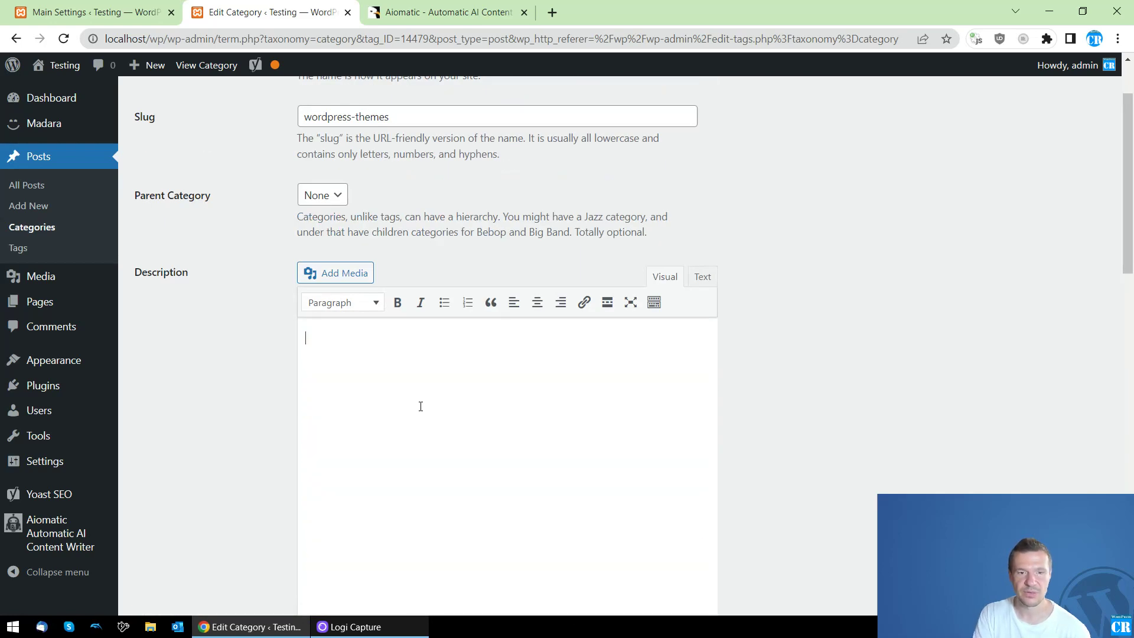
Step: Regenerate the category description with Write Description Using AI and review the result
scroll(253, 348, down, 12)
scroll(253, 347, down, 6)
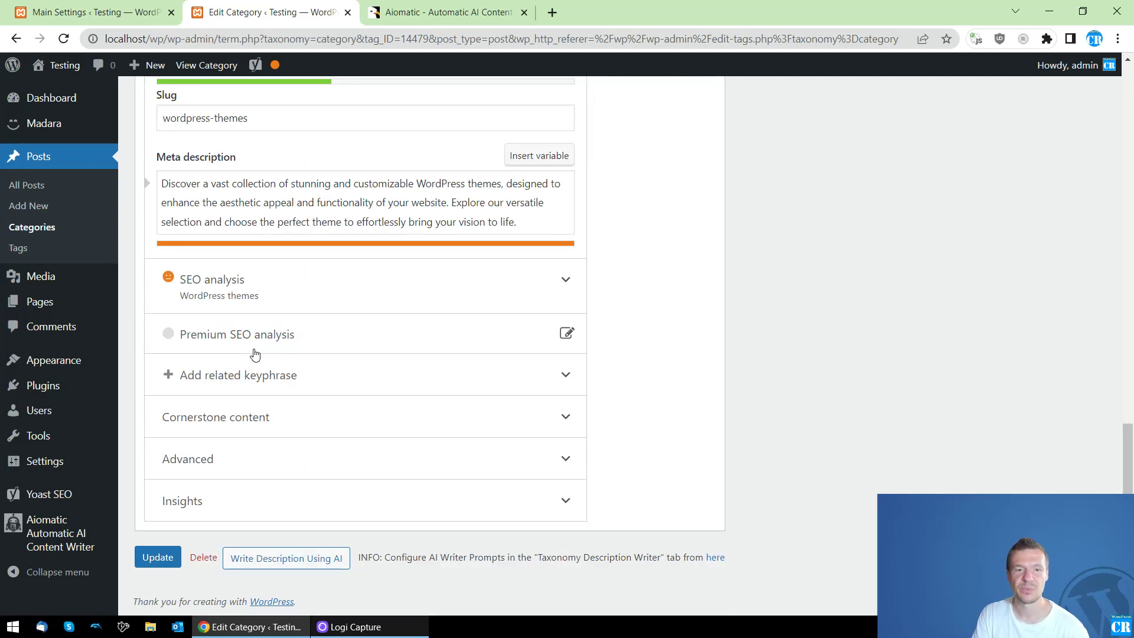
click(273, 559)
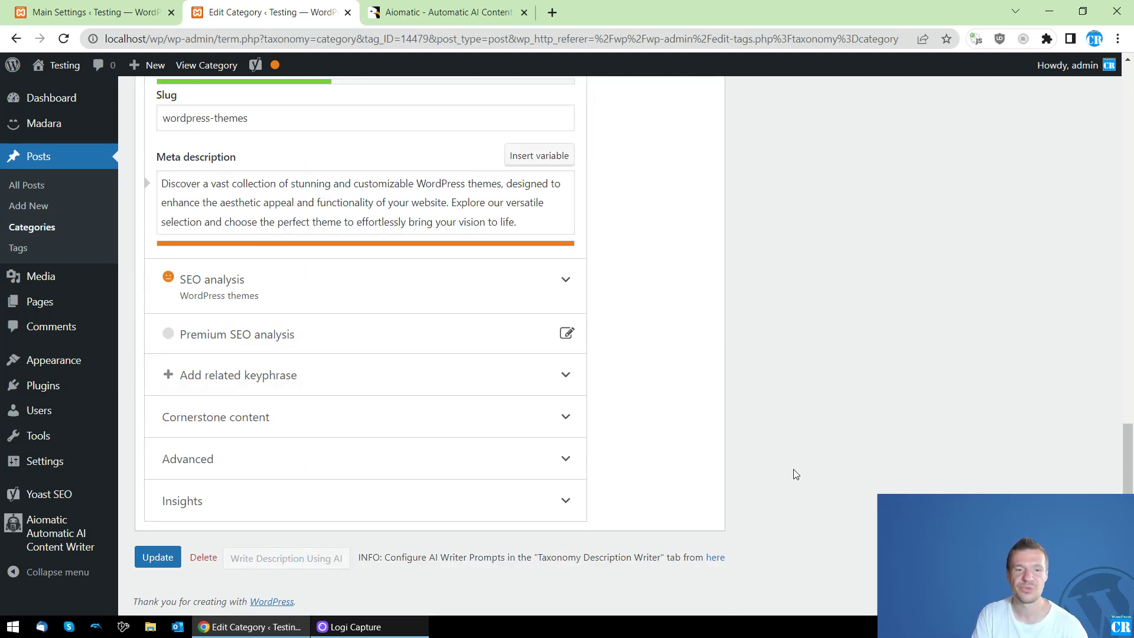
scroll(366, 387, down, 3)
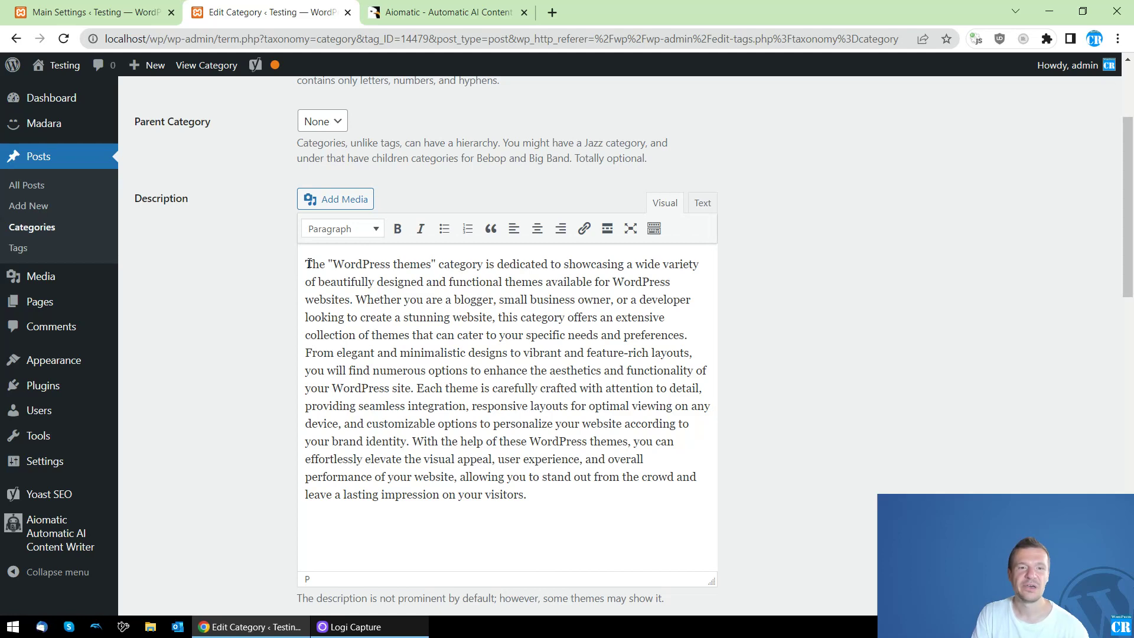
drag(309, 263, 527, 495)
click(258, 335)
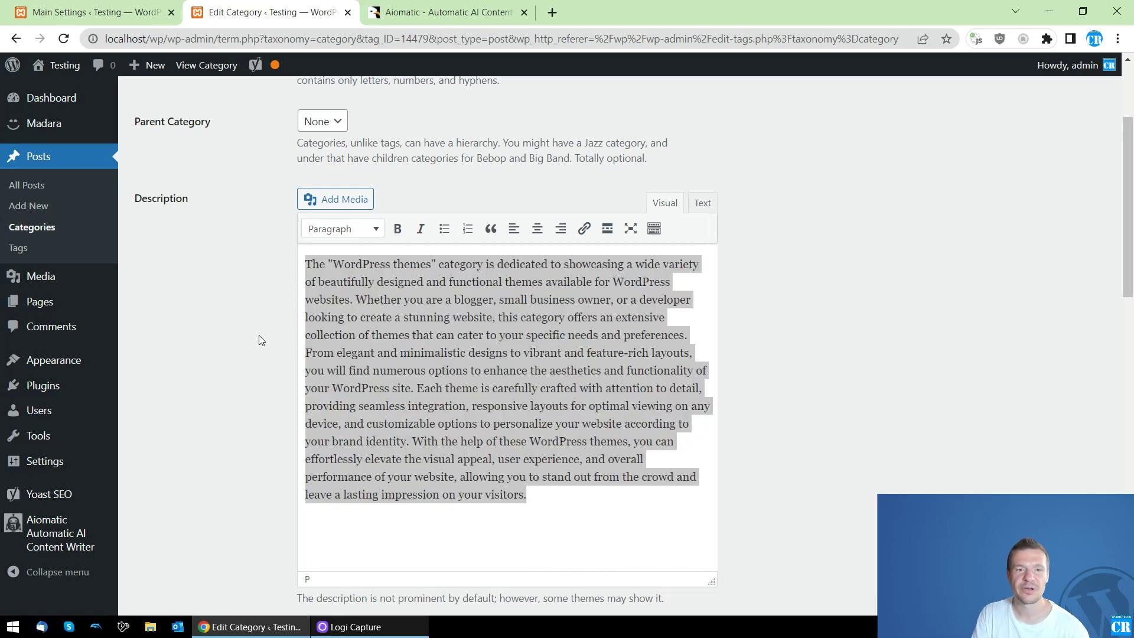
scroll(206, 155, up, 3)
scroll(244, 225, down, 10)
scroll(245, 224, down, 8)
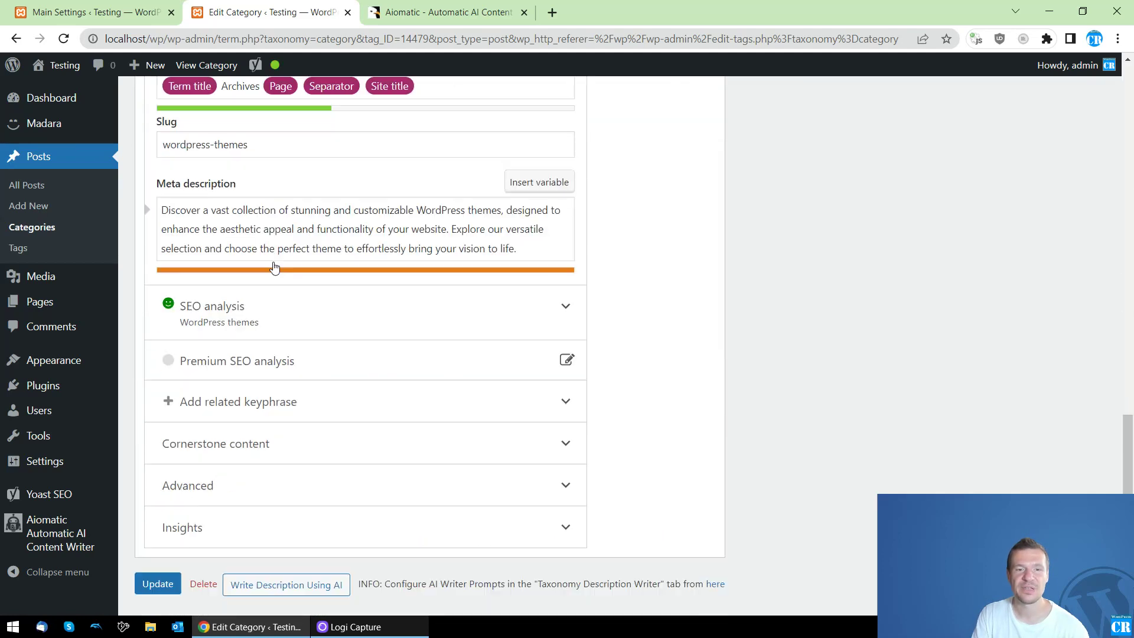
Step: Update the WordPress themes category and check the saved description and Yoast meta description
click(158, 565)
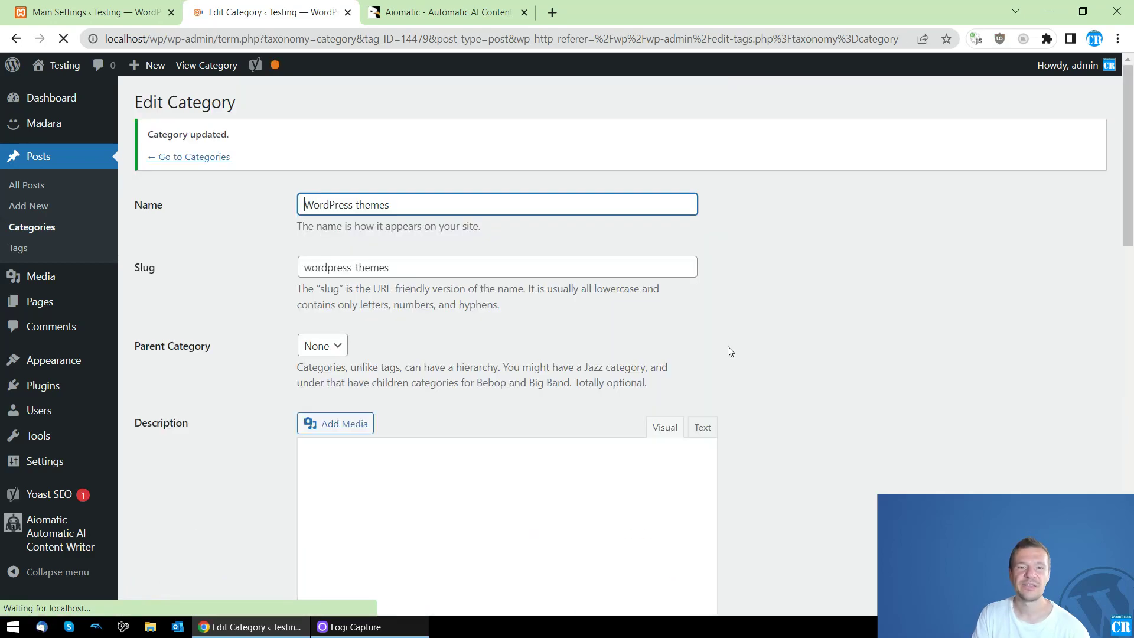
scroll(288, 325, down, 5)
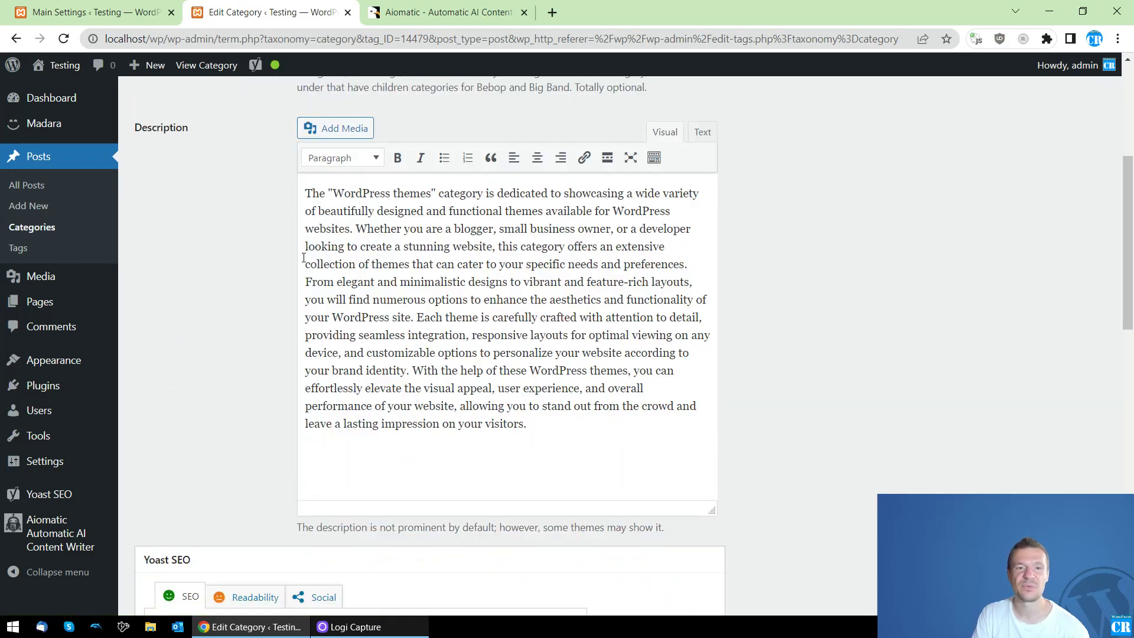
scroll(228, 278, down, 12)
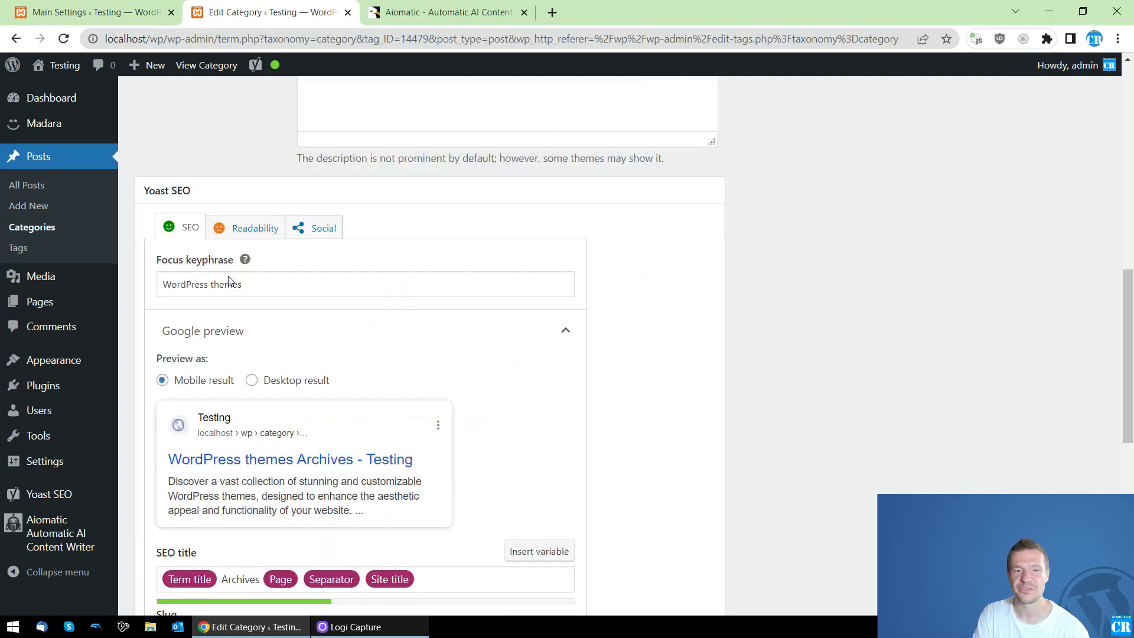
scroll(229, 281, up, 18)
scroll(230, 282, down, 4)
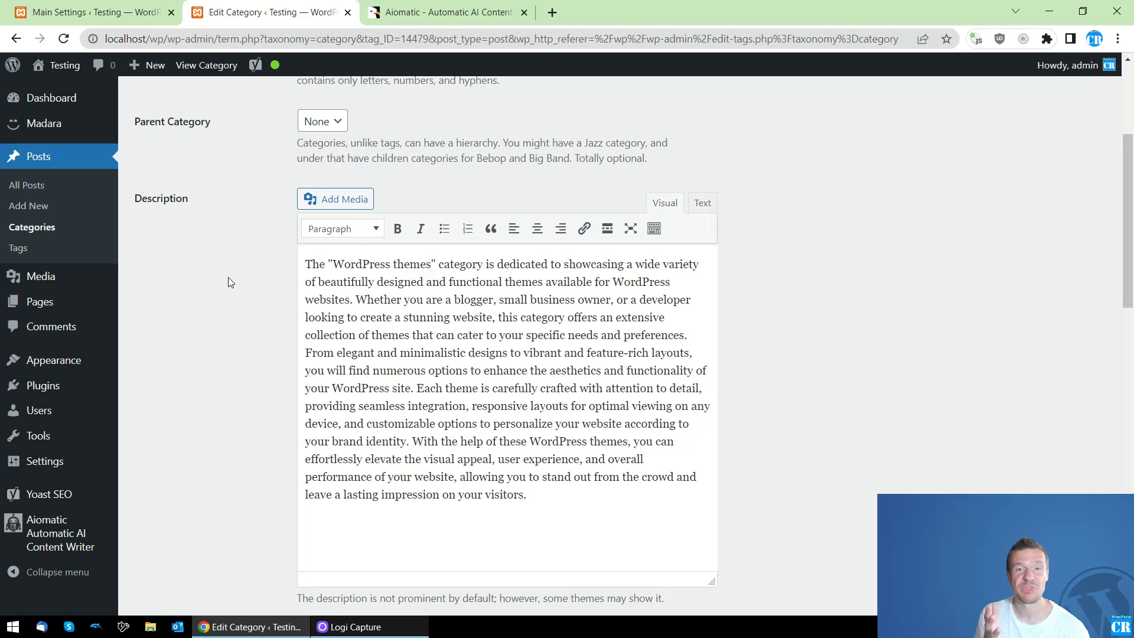
click(411, 13)
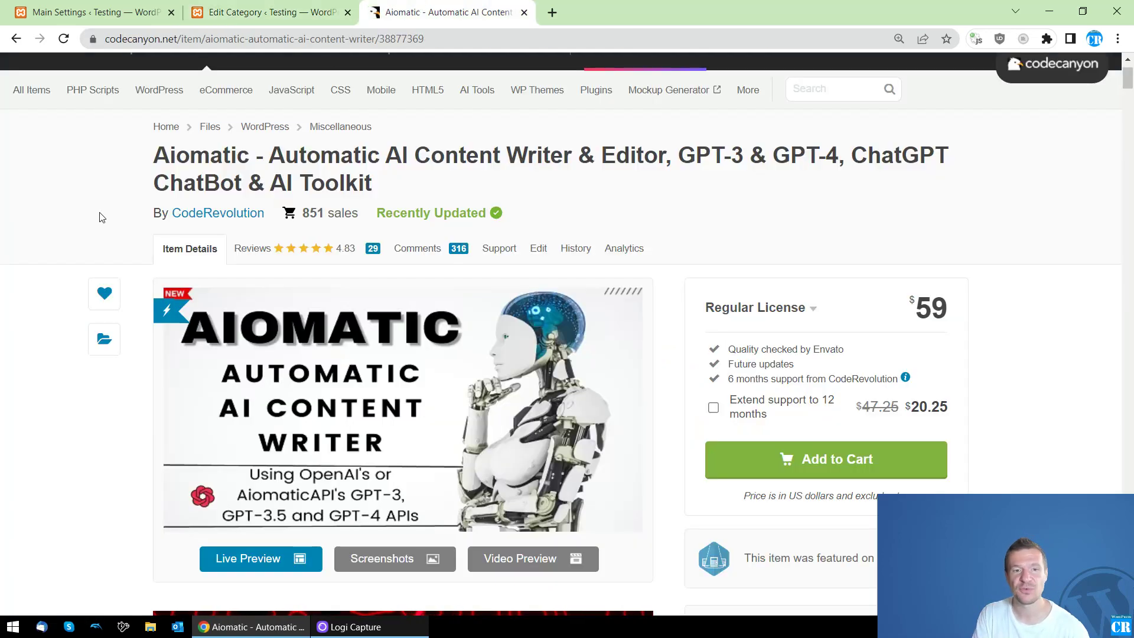